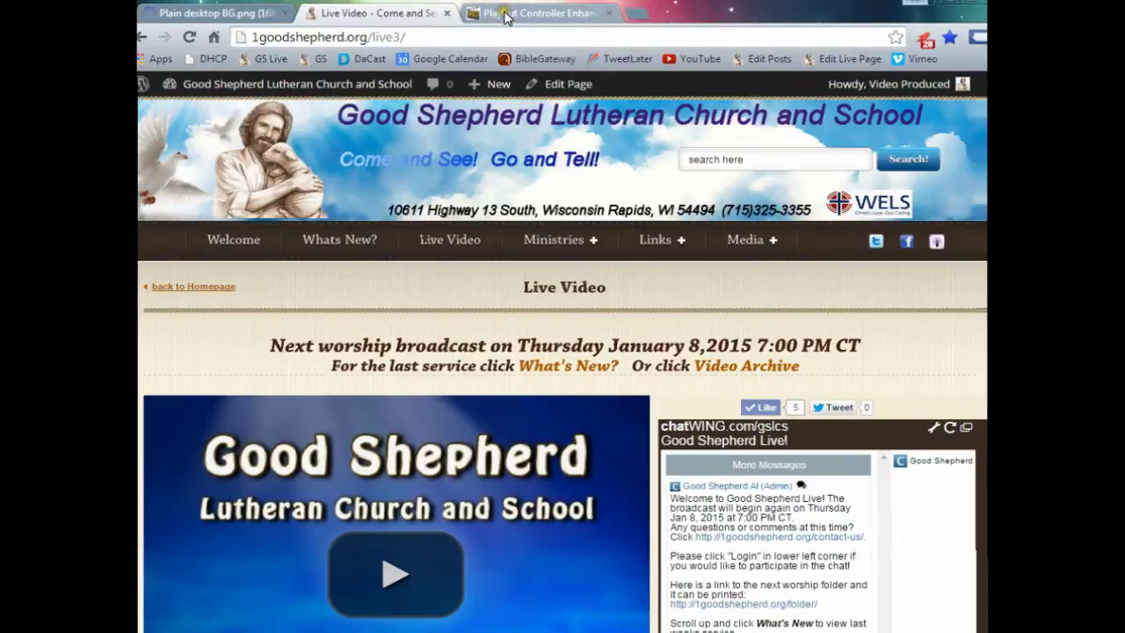
Read the forum post about timed overlays for the playout controller and return to the Playout playlist
left_click(507, 14)
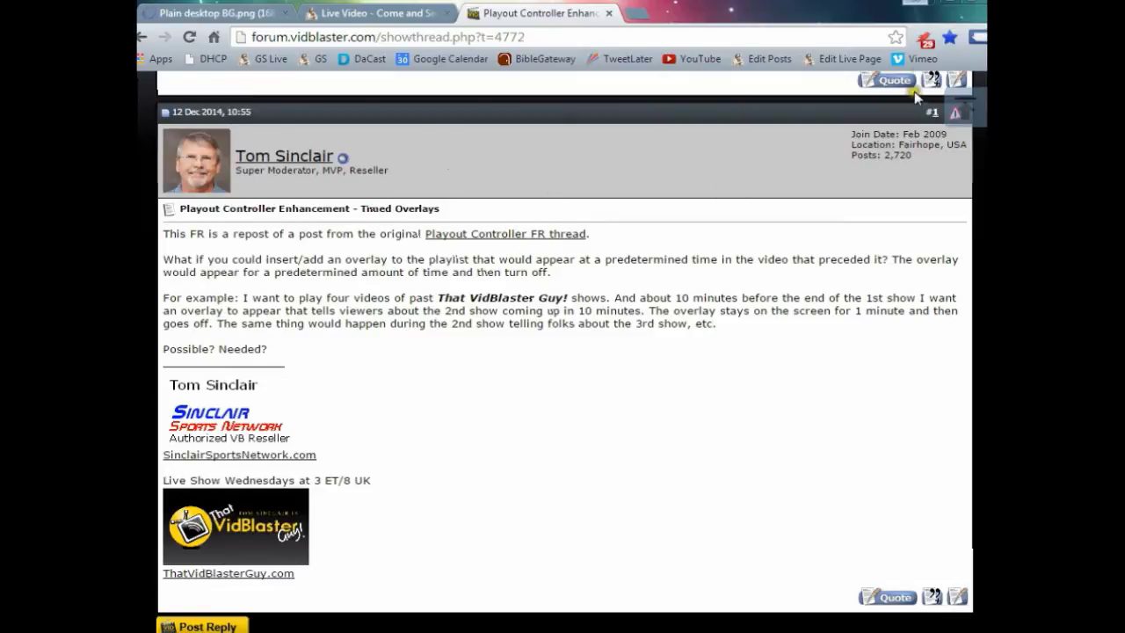
left_click(952, 7)
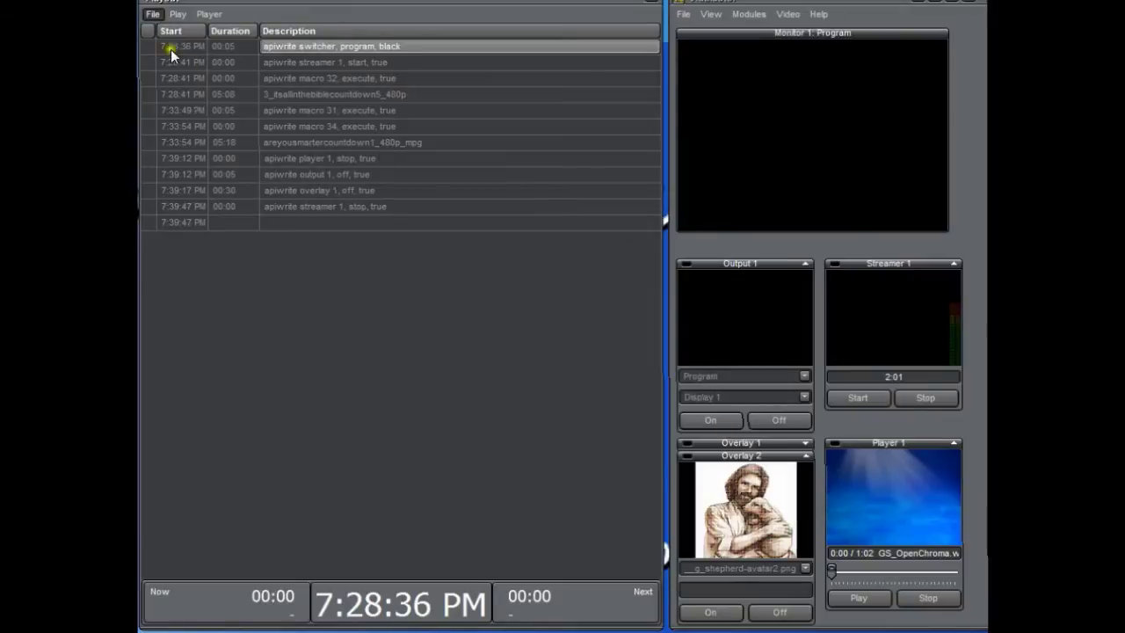
left_click(180, 12)
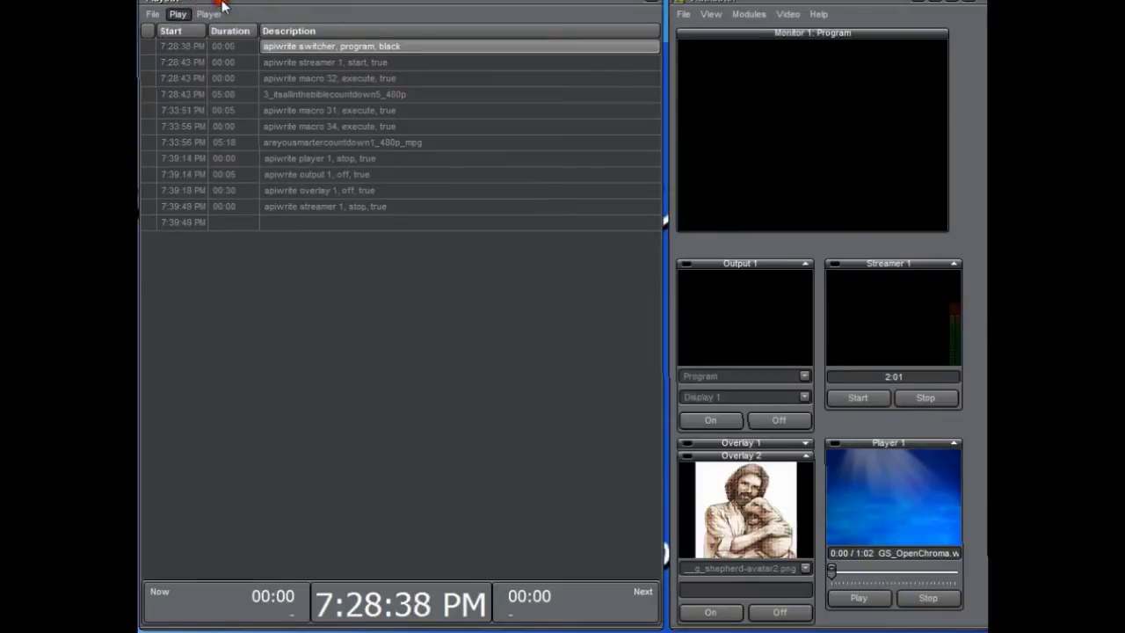
left_click(220, 7)
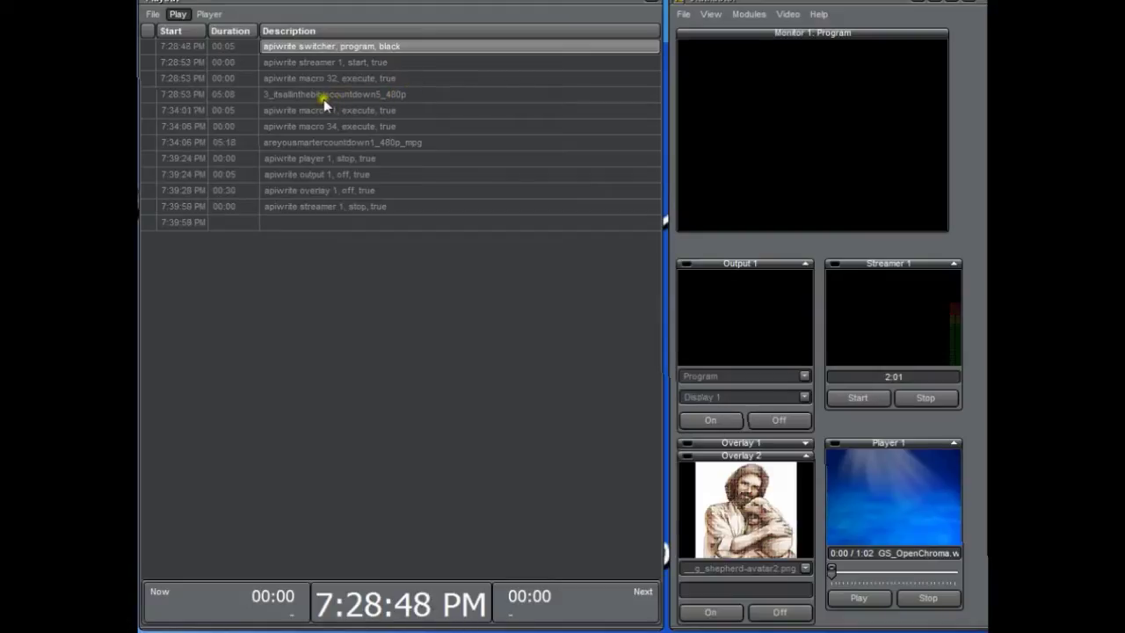
Set the duration of the 3_itsallinthebiblecountdown5_480p video in the playlist to 02:00
left_click(321, 98)
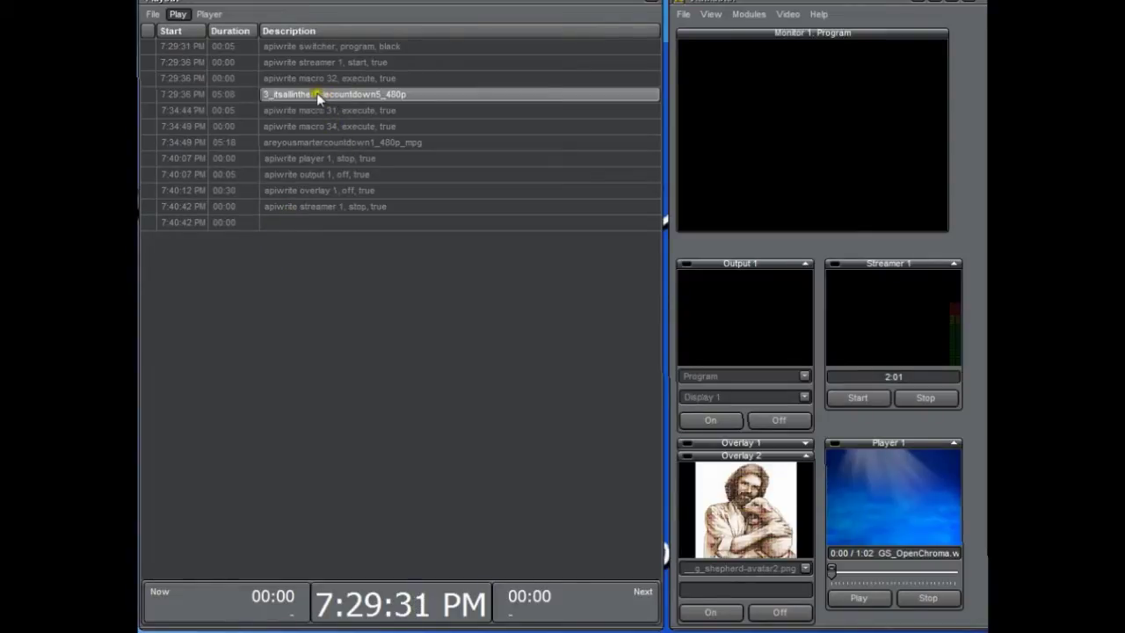
double_click(227, 95)
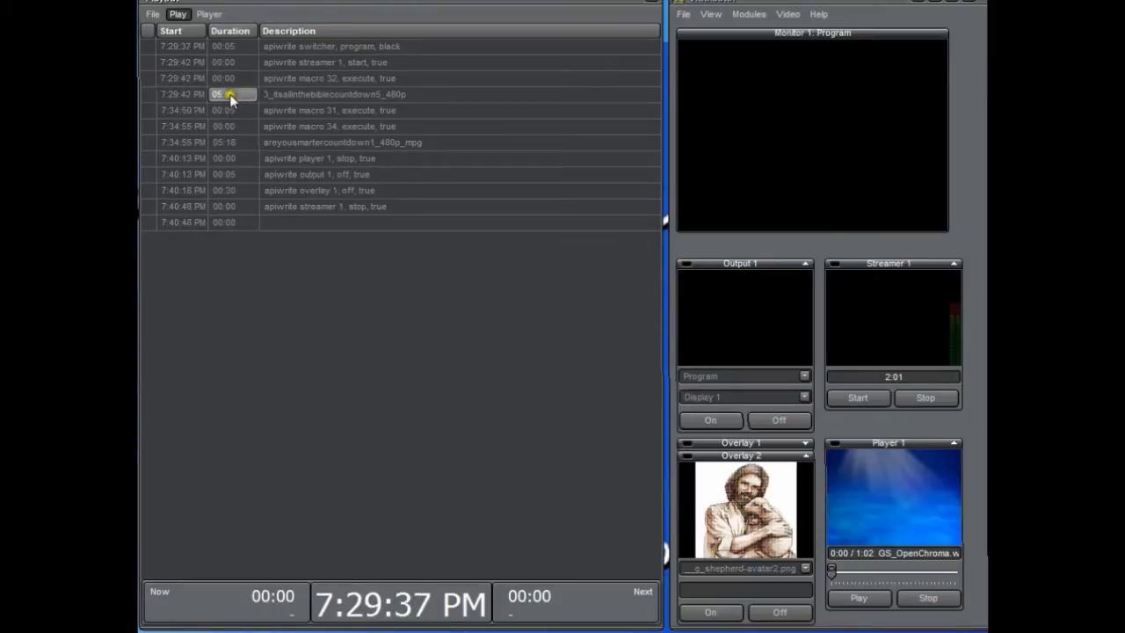
left_click(236, 97)
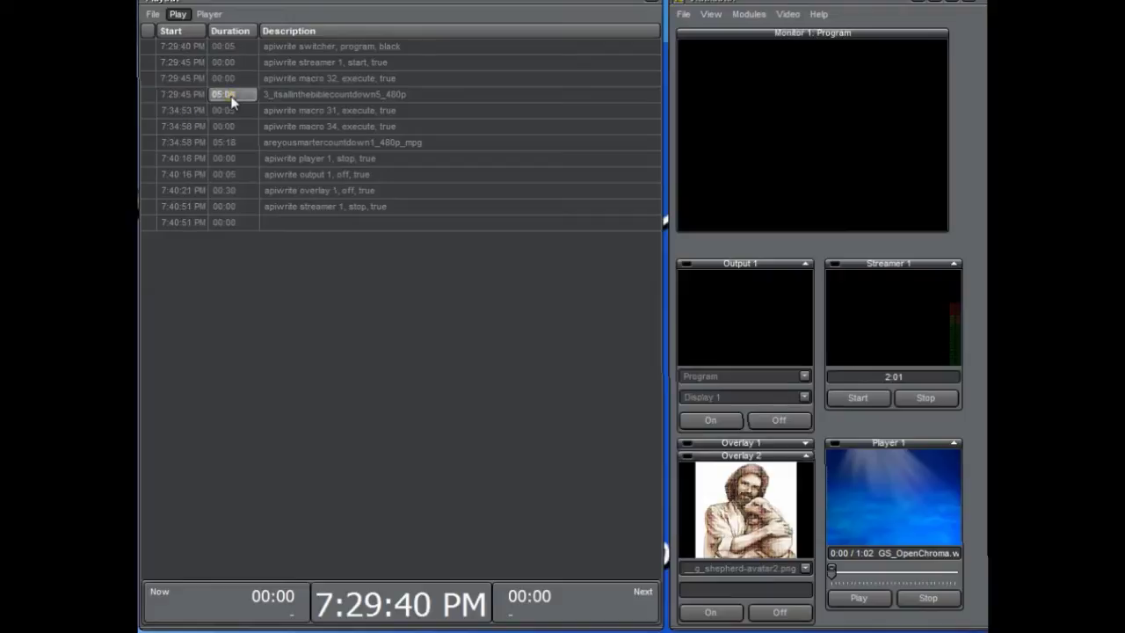
left_click(229, 102)
double_click(231, 94)
type("02")
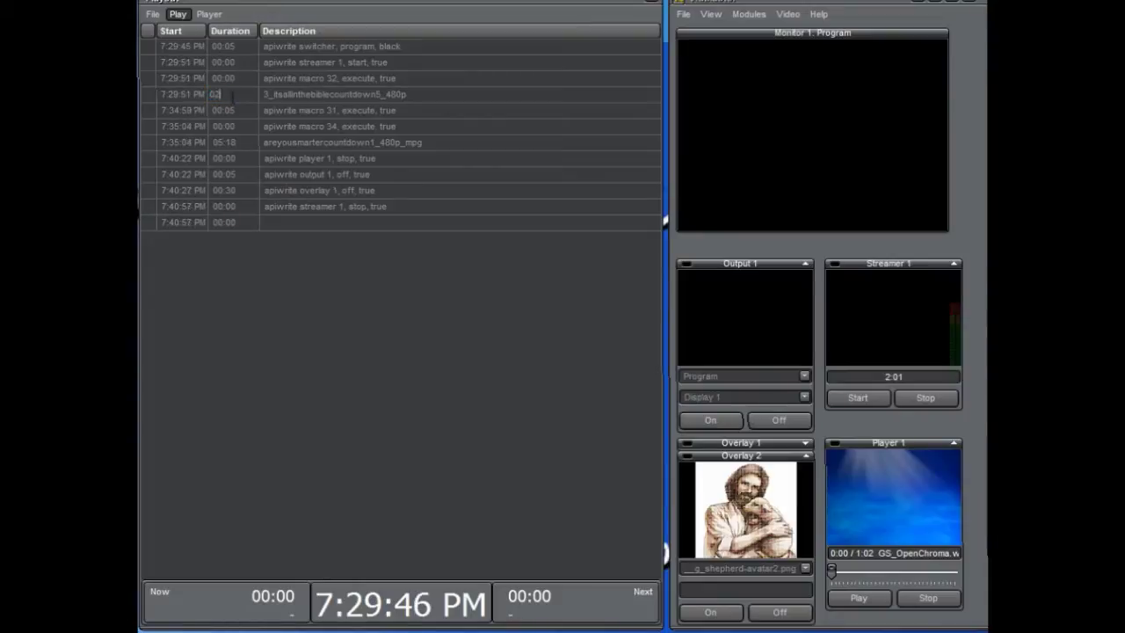
type(":00")
left_click(278, 94)
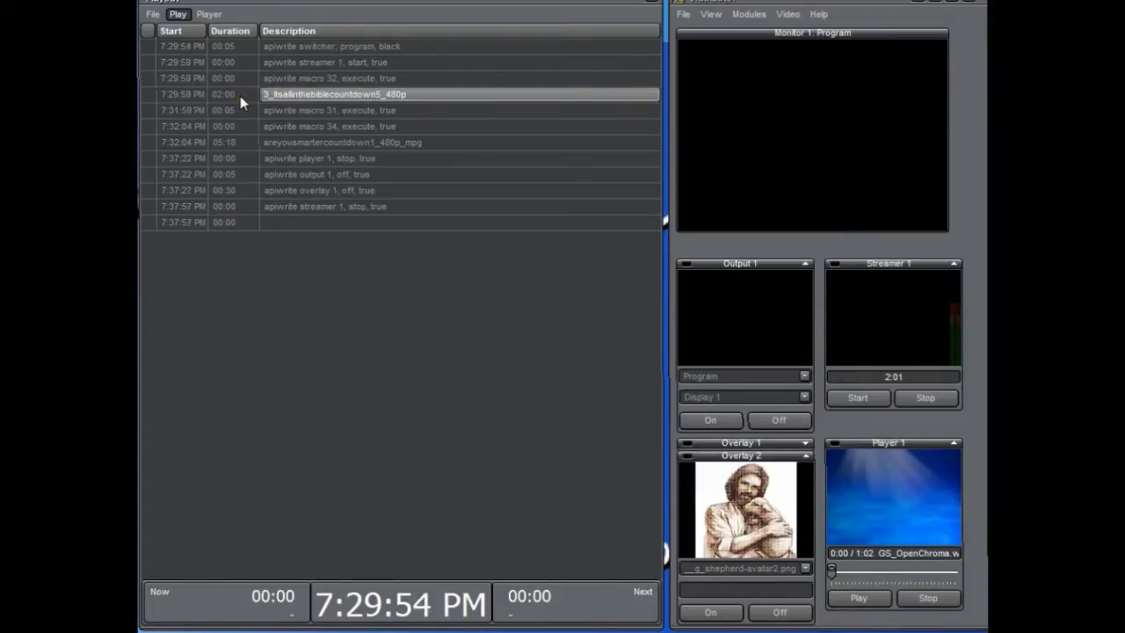
left_click(241, 97)
left_click(268, 119)
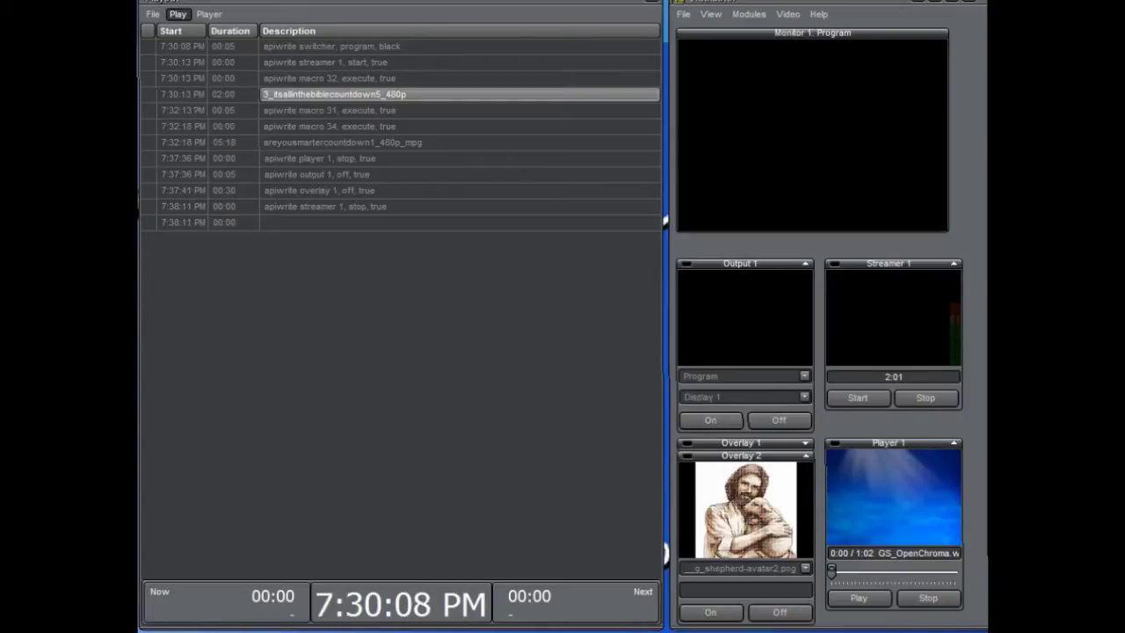
Insert the command "apiwrite overlay 2, file, D:\Data\Pictures\VidBlasterOverlayBlue.png" before the macro 31 entry
left_click(334, 110)
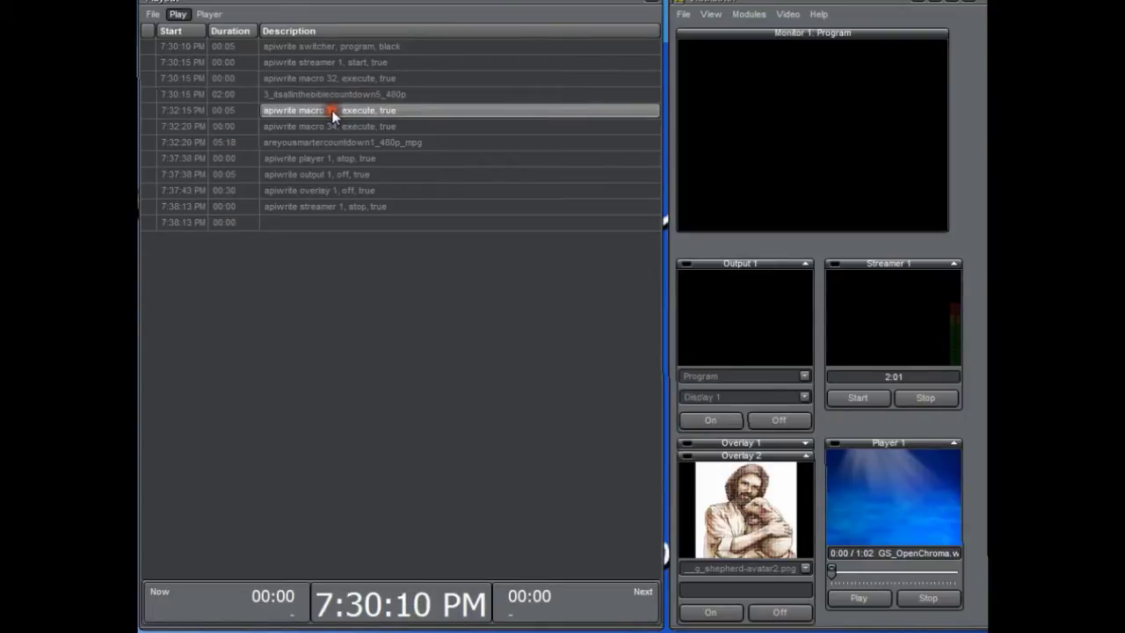
right_click(334, 111)
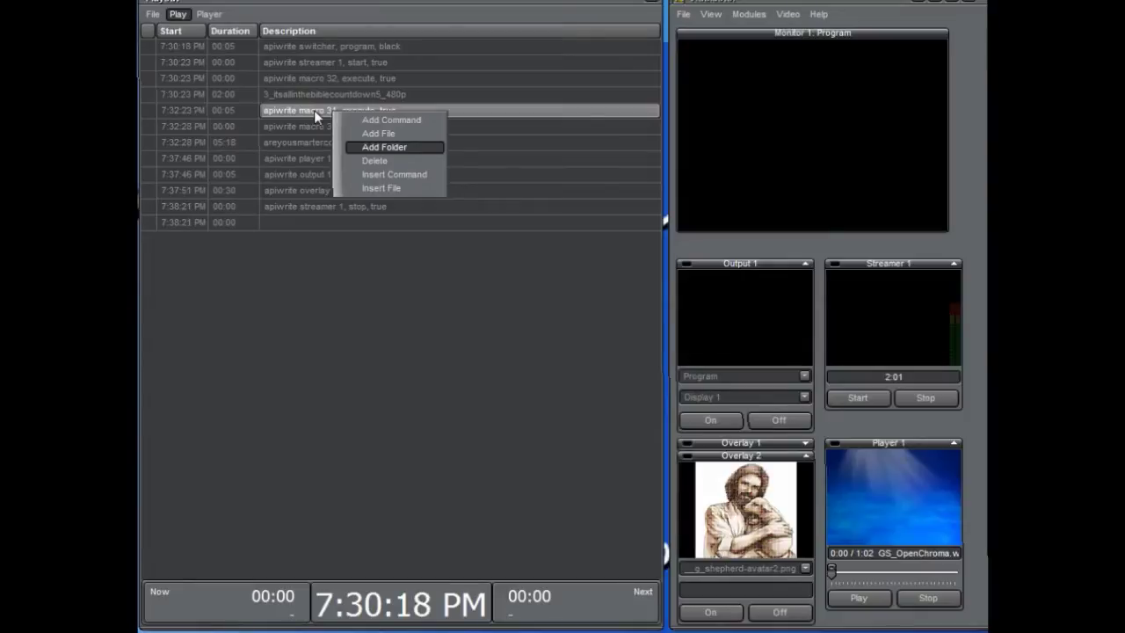
left_click(420, 175)
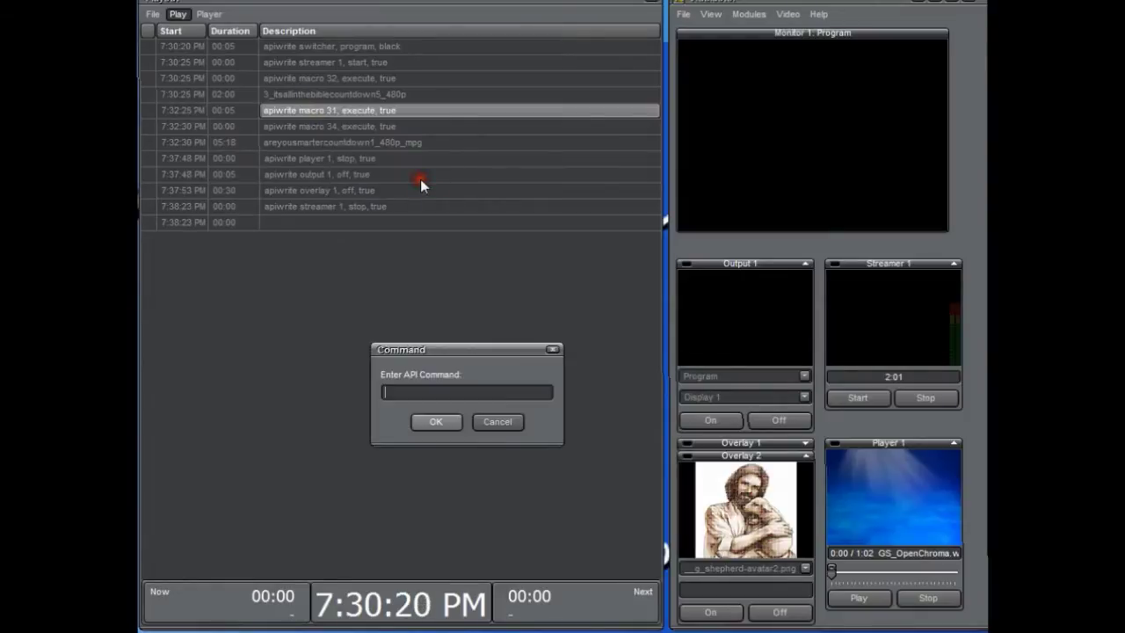
right_click(392, 393)
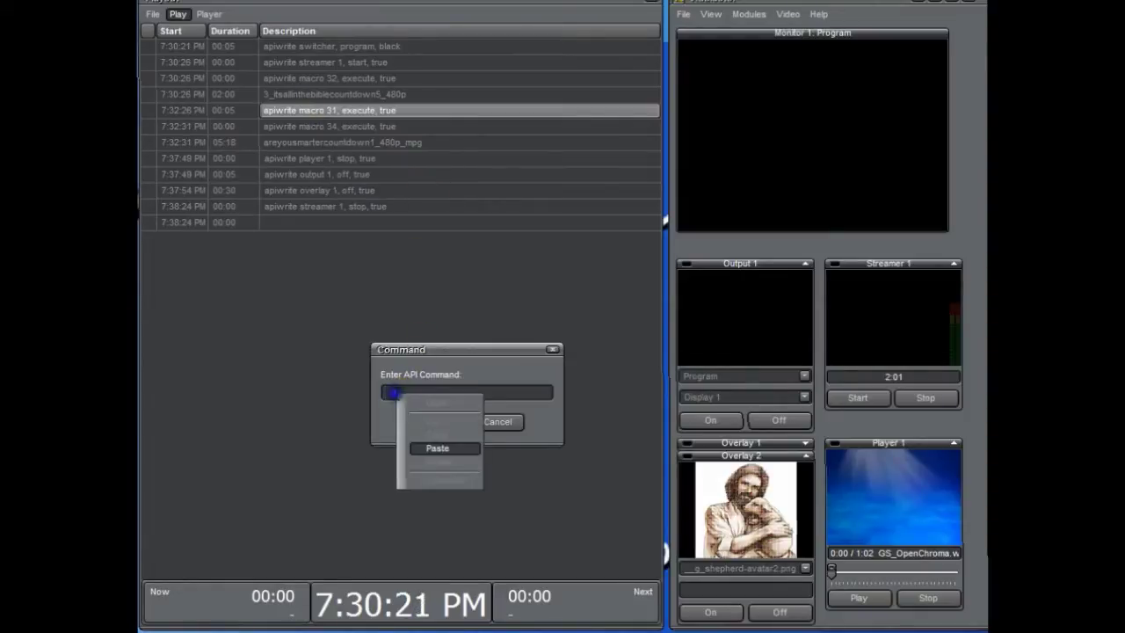
left_click(452, 448)
left_click(440, 422)
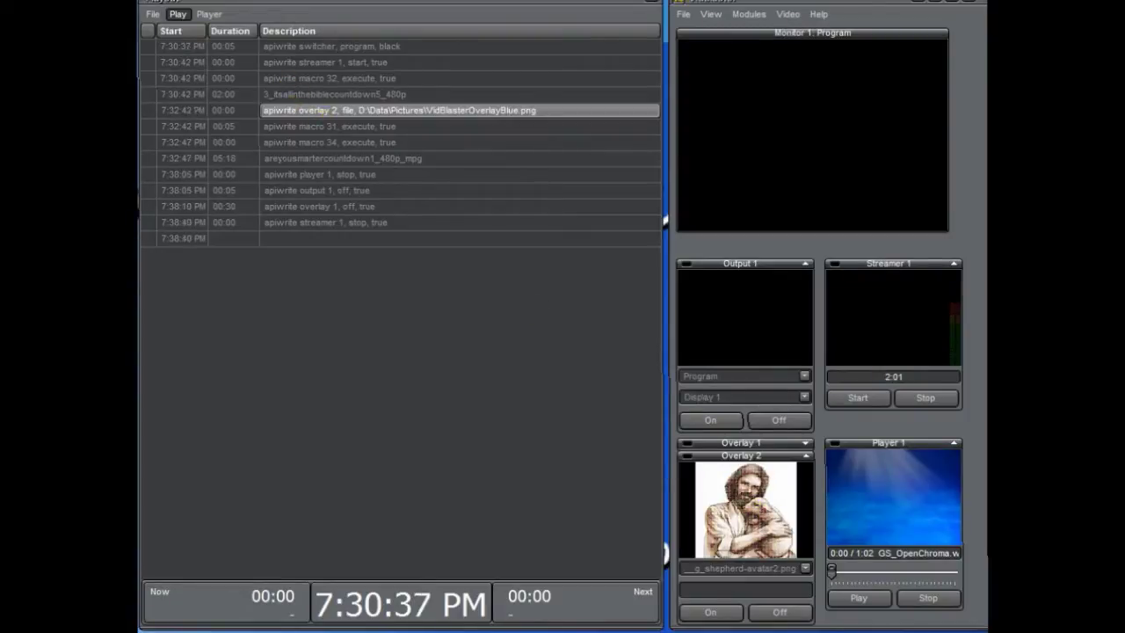
Insert the command "apiwrite overlay 2, on, true" directly before the macro 31 entry
left_click(386, 129)
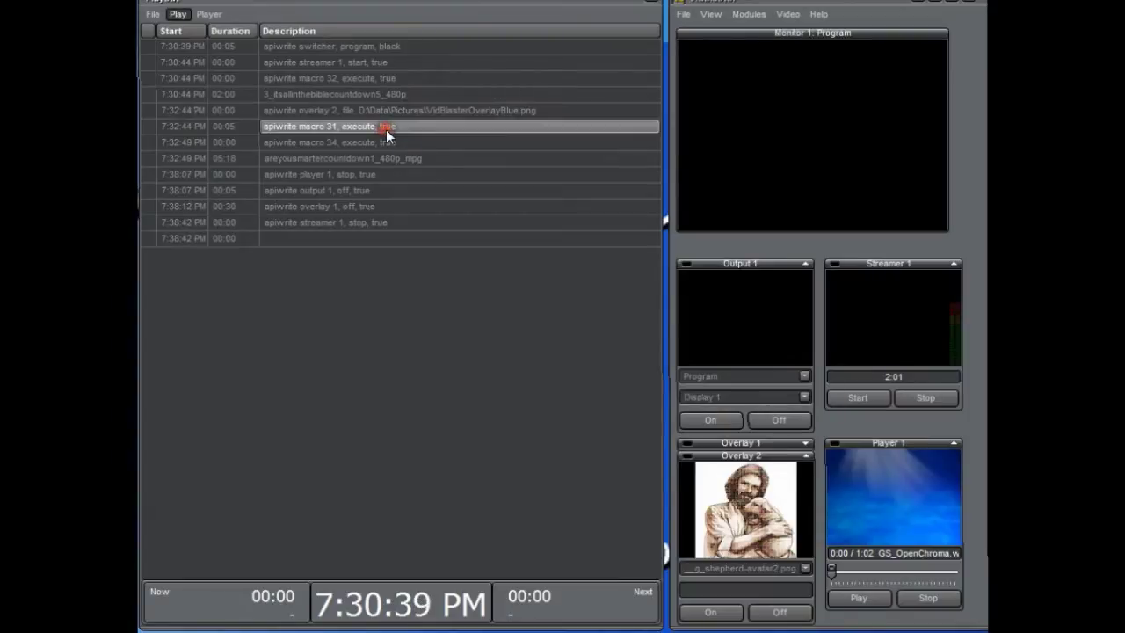
right_click(387, 130)
left_click(446, 191)
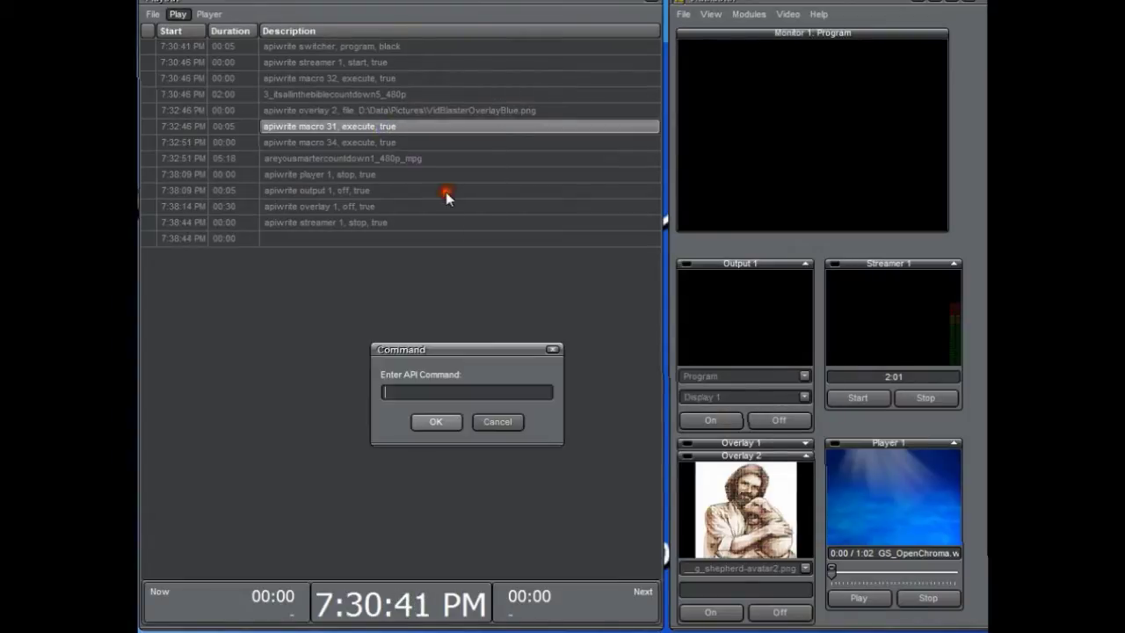
right_click(425, 391)
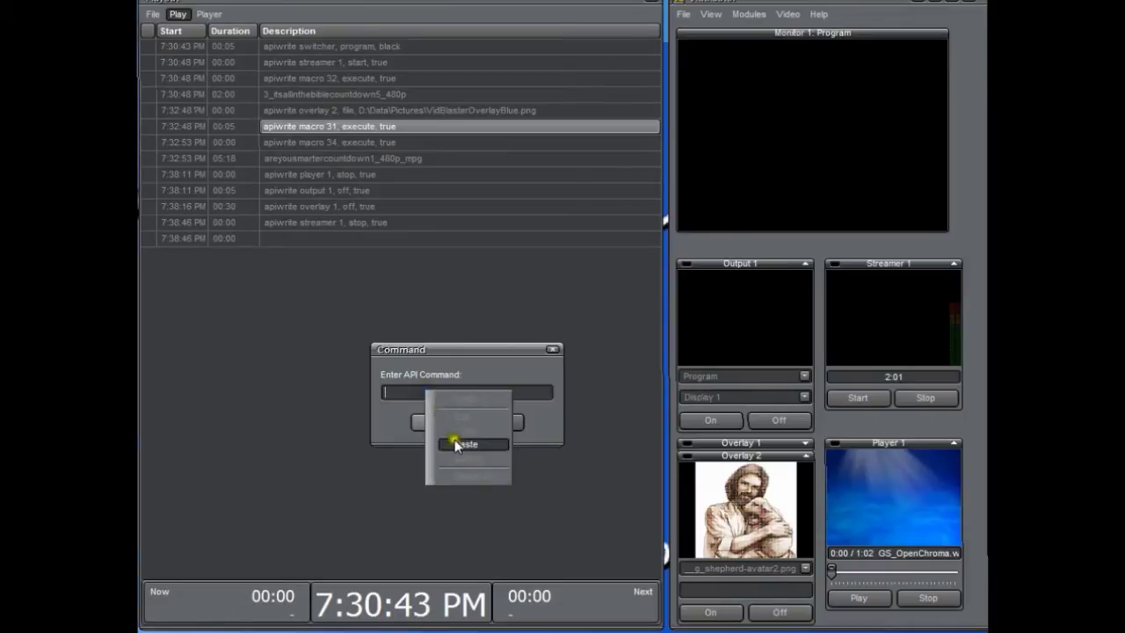
left_click(456, 444)
left_click(450, 422)
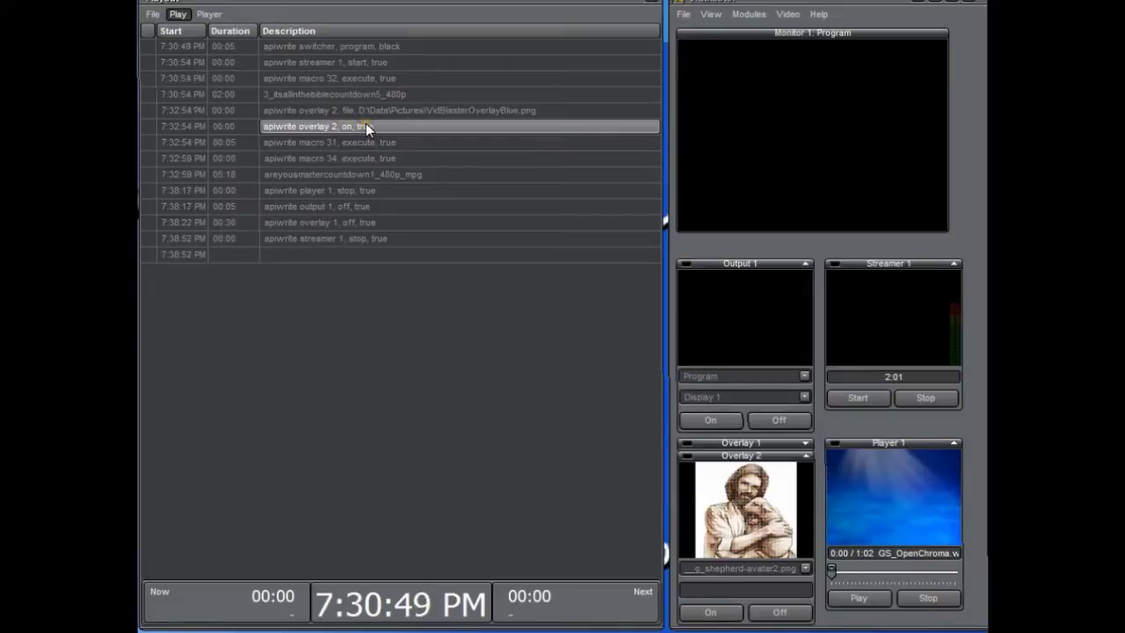
Set the duration of the "apiwrite overlay 2, on, true" command to 00:30
double_click(227, 127)
key("Return")
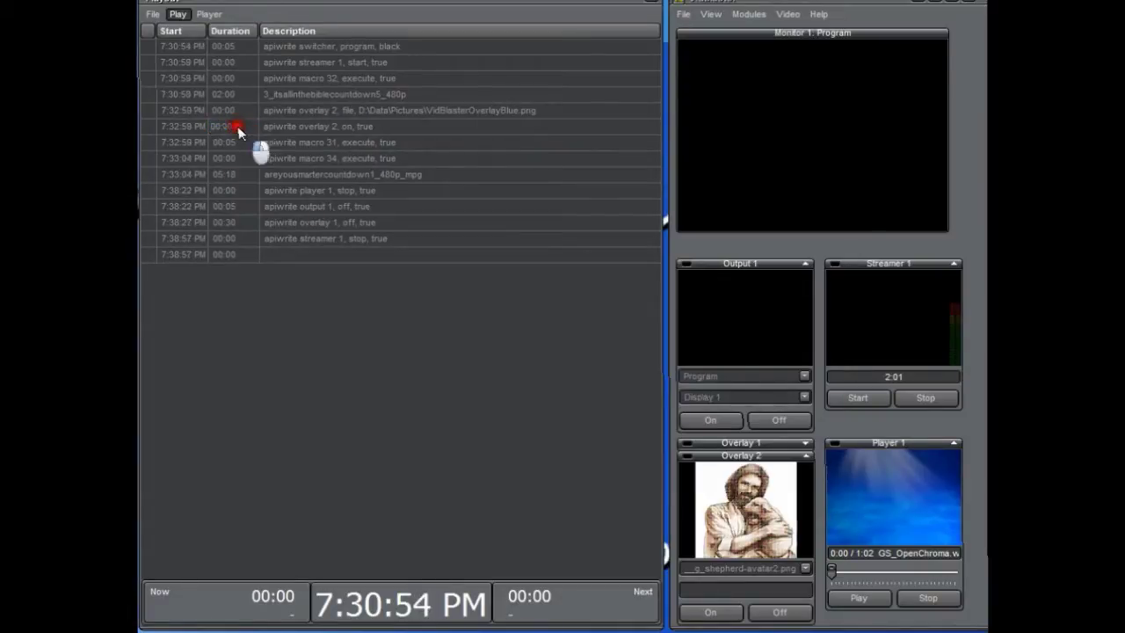
type("00:30")
key("Return")
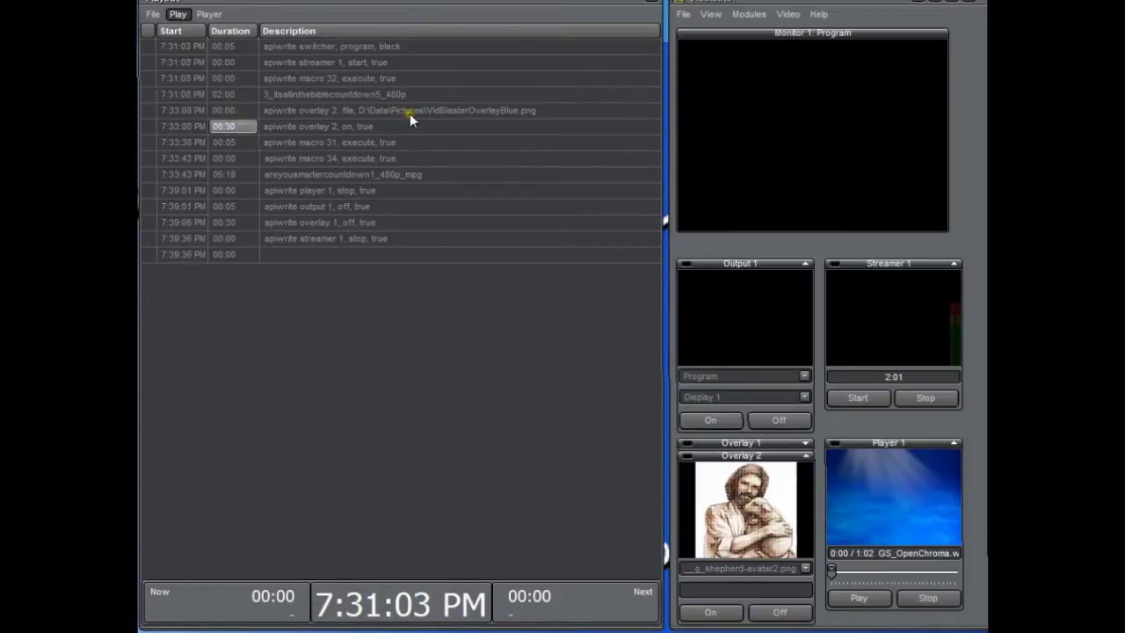
Set the duration of the overlay 2 file-loading command to 00:05
left_click(231, 110)
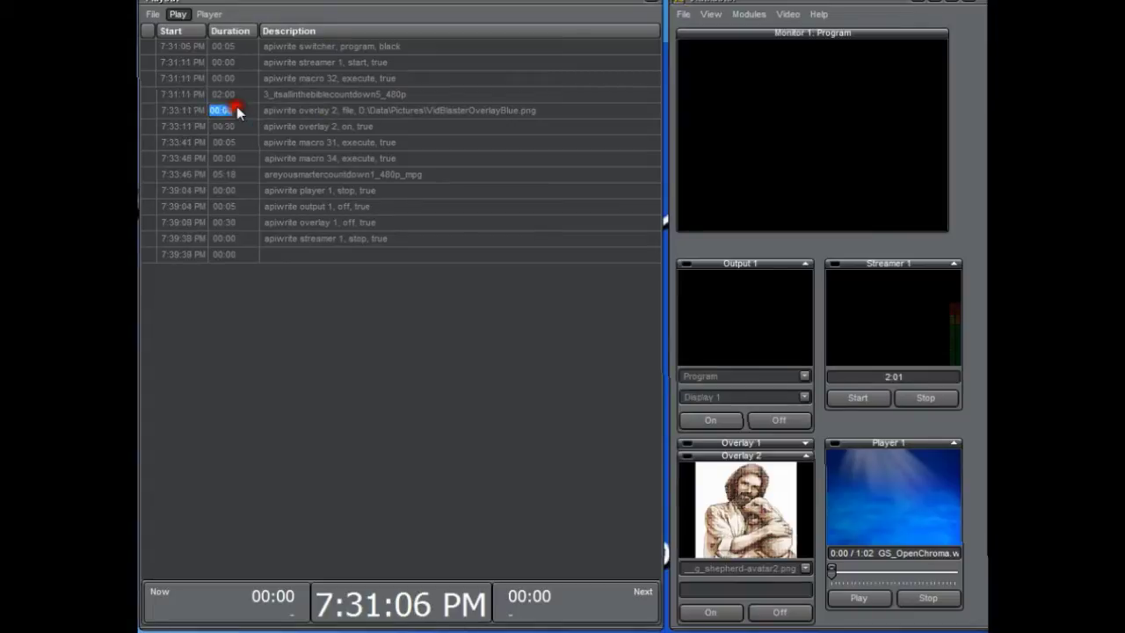
left_click(234, 110)
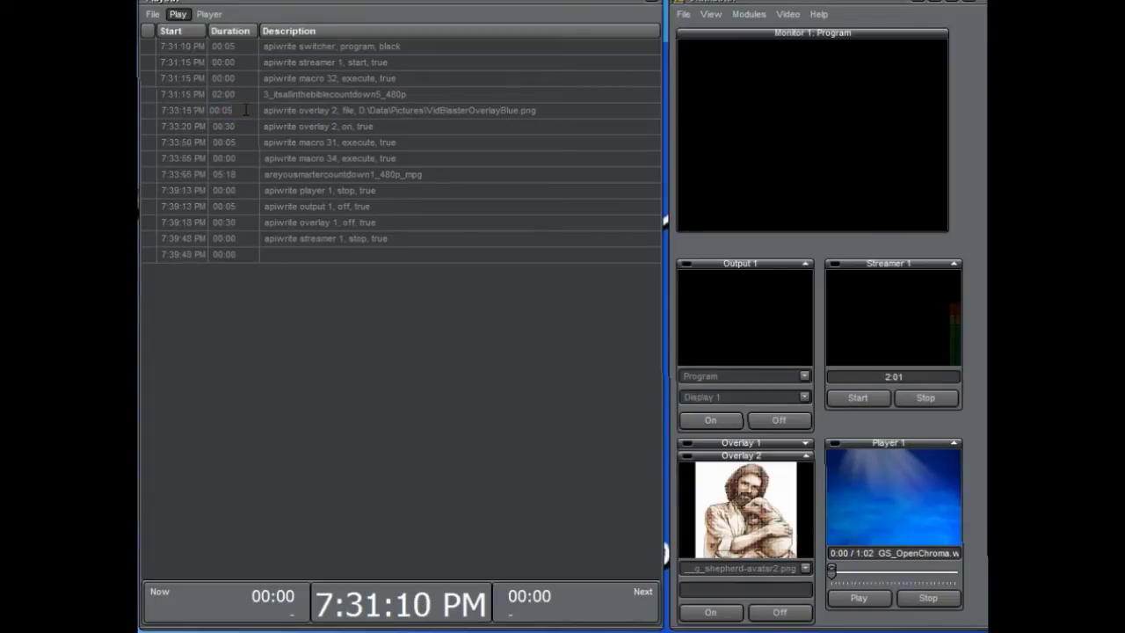
left_click(251, 107)
left_click(244, 112)
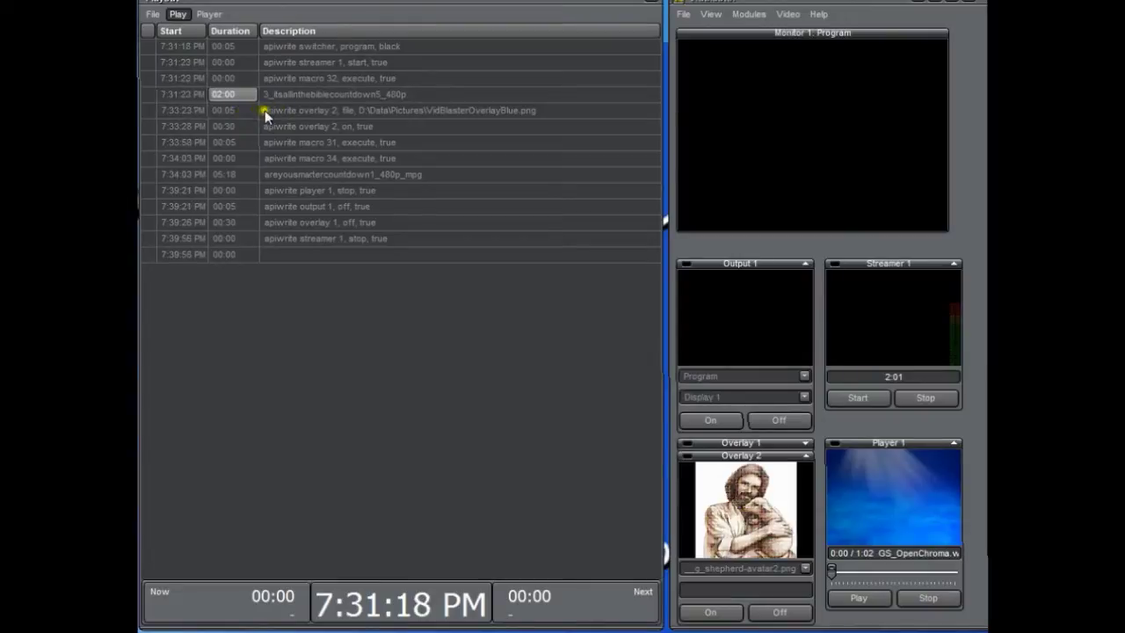
left_click(271, 113)
left_click(246, 114)
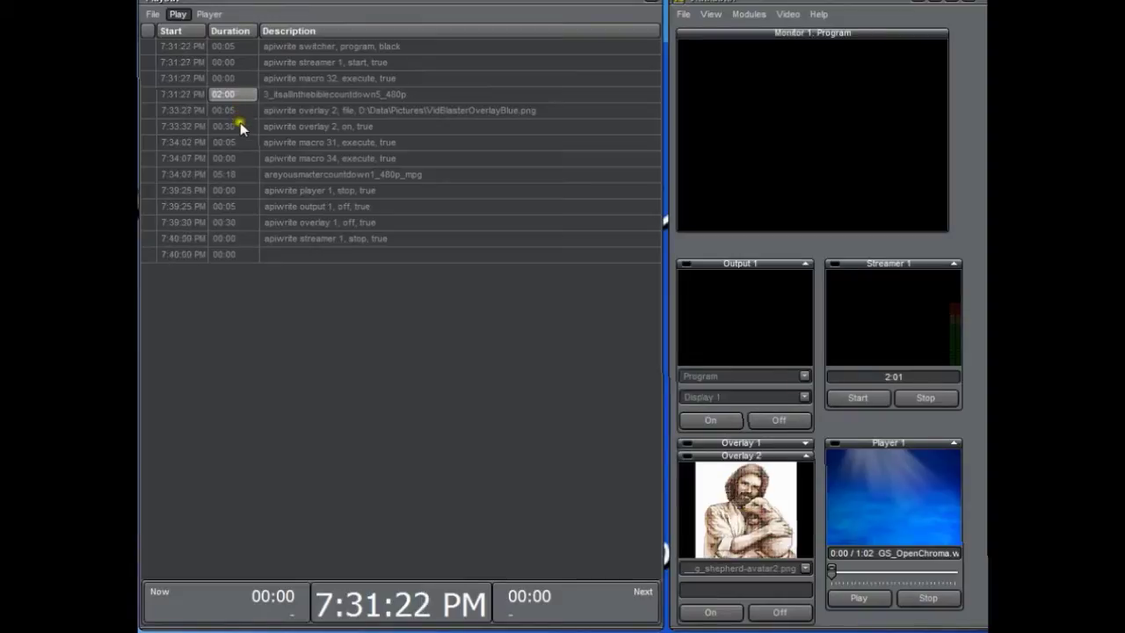
left_click(307, 128)
left_click(265, 128)
left_click(241, 128)
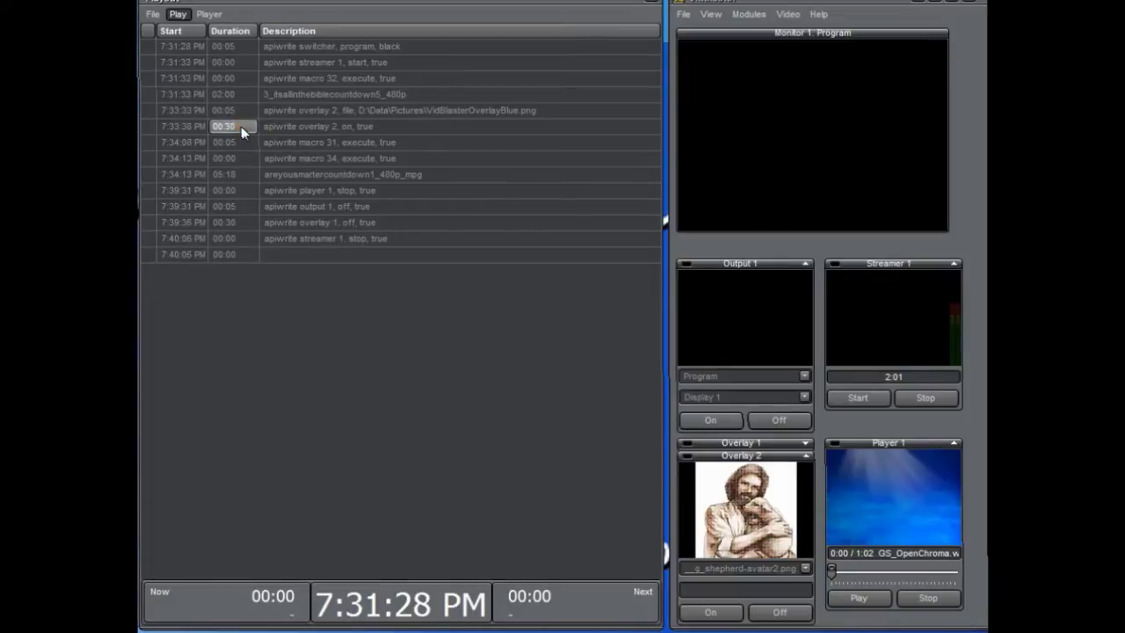
left_click(293, 143)
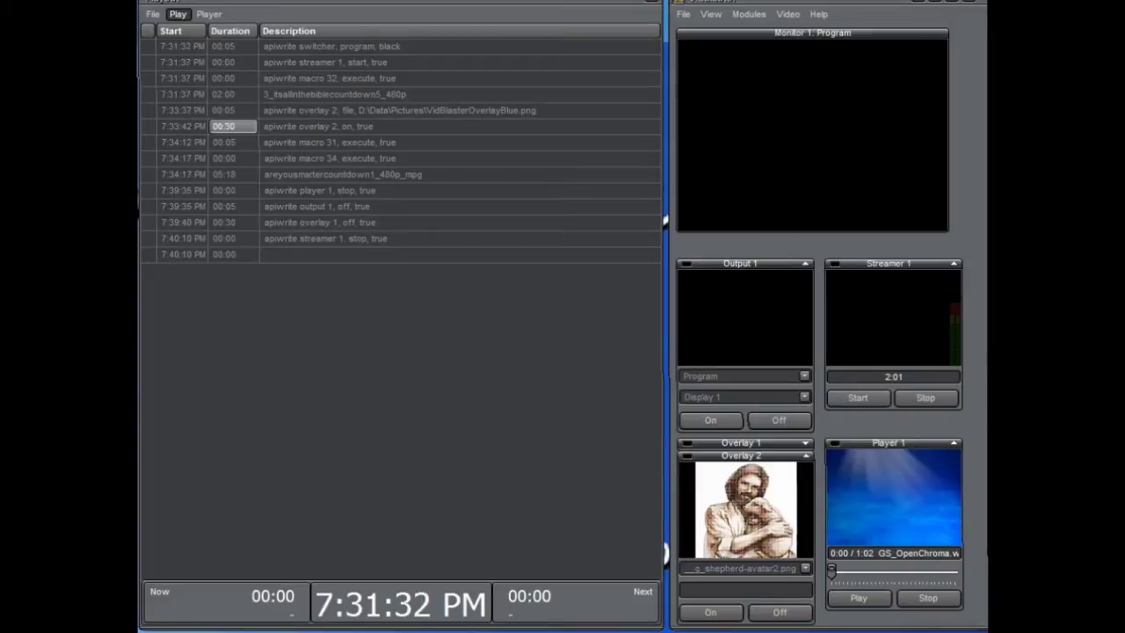
Insert the command "apiwrite overlay 2, off, true" directly before the macro 31 entry
left_click(342, 142)
right_click(344, 143)
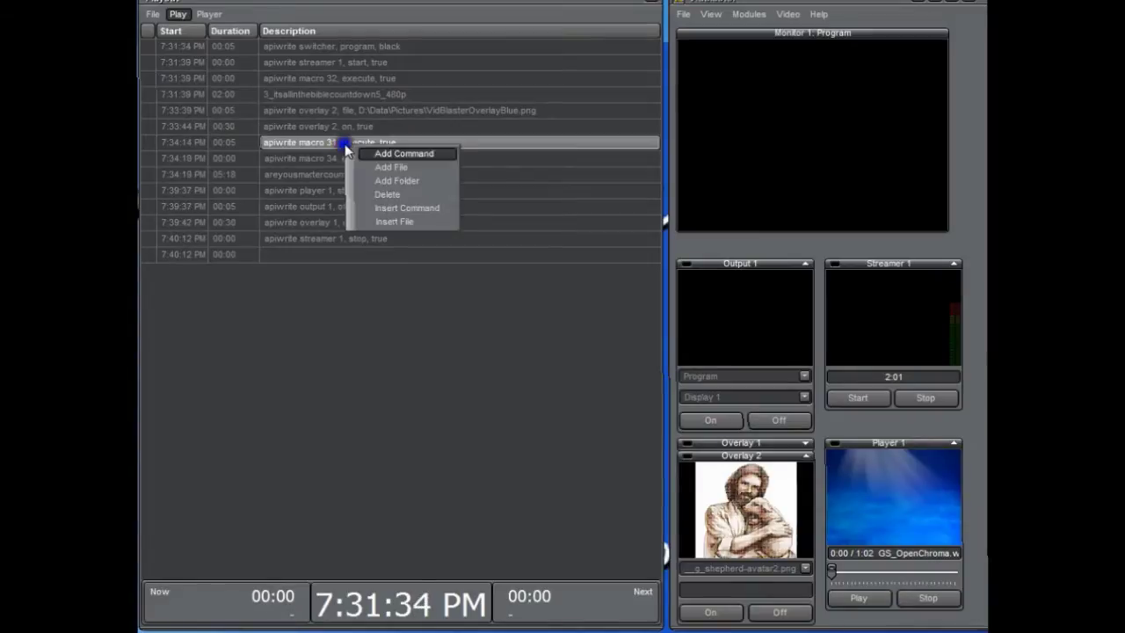
left_click(409, 210)
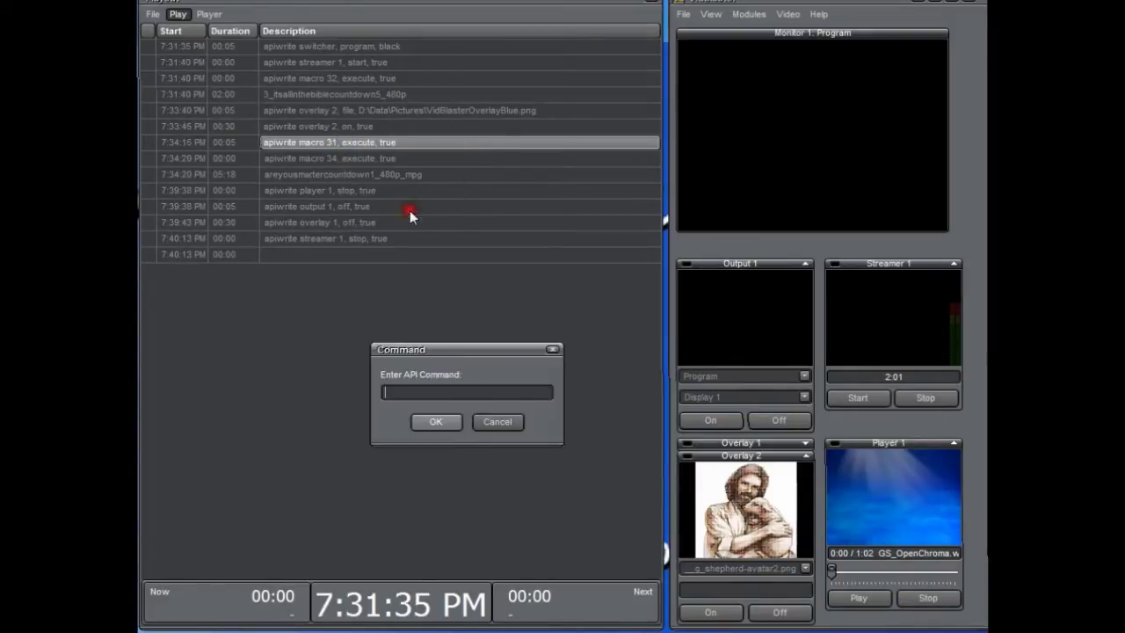
right_click(431, 394)
left_click(465, 450)
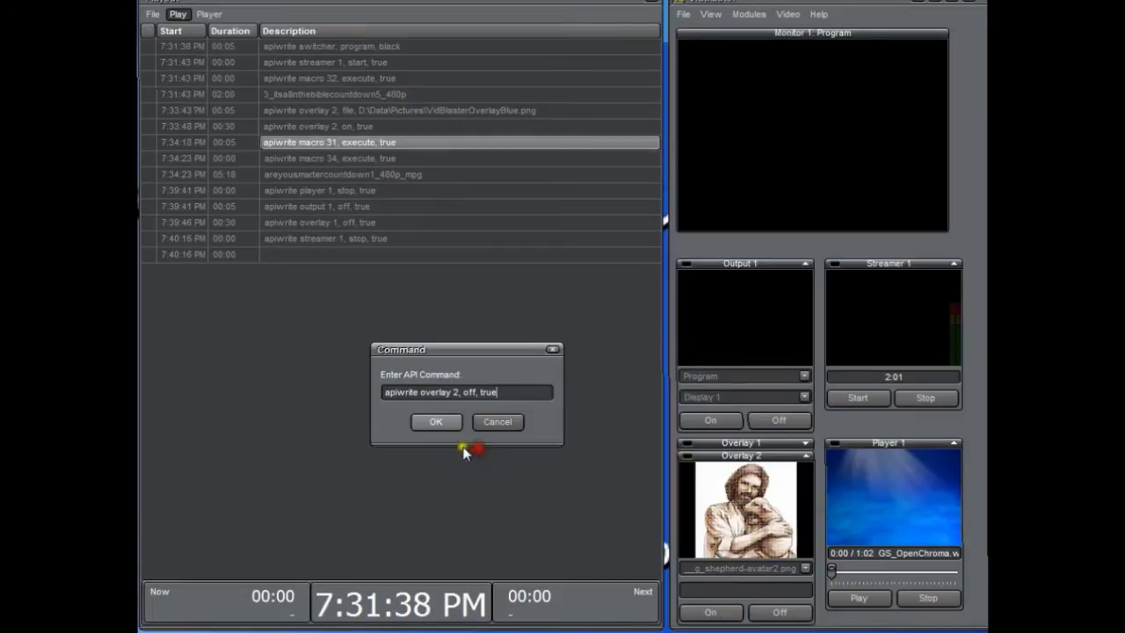
left_click(445, 424)
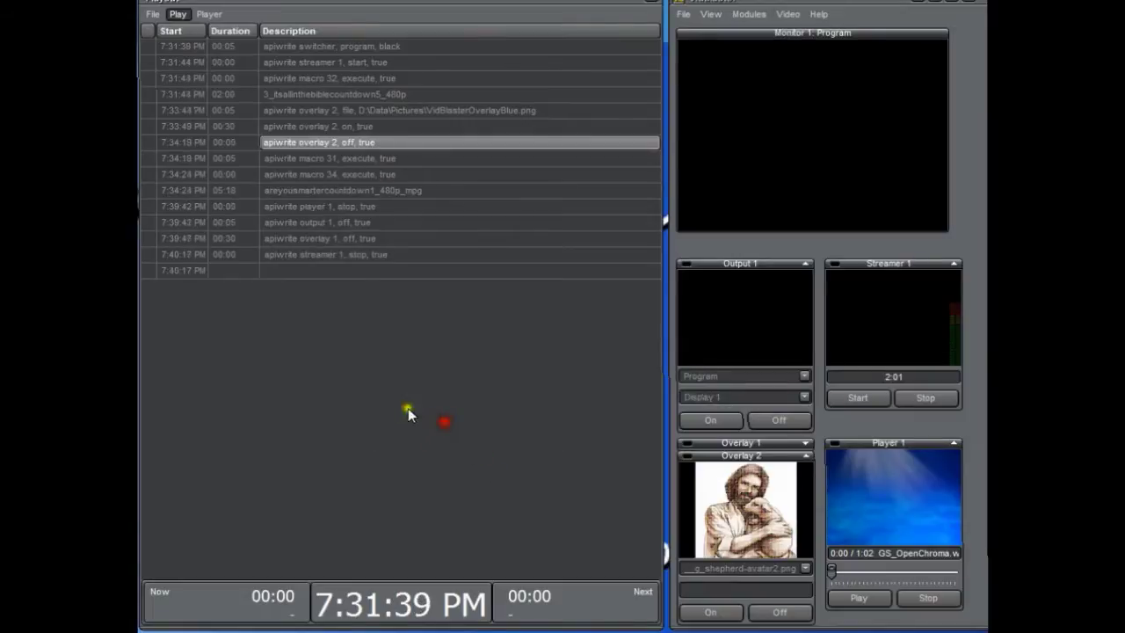
left_click(265, 144)
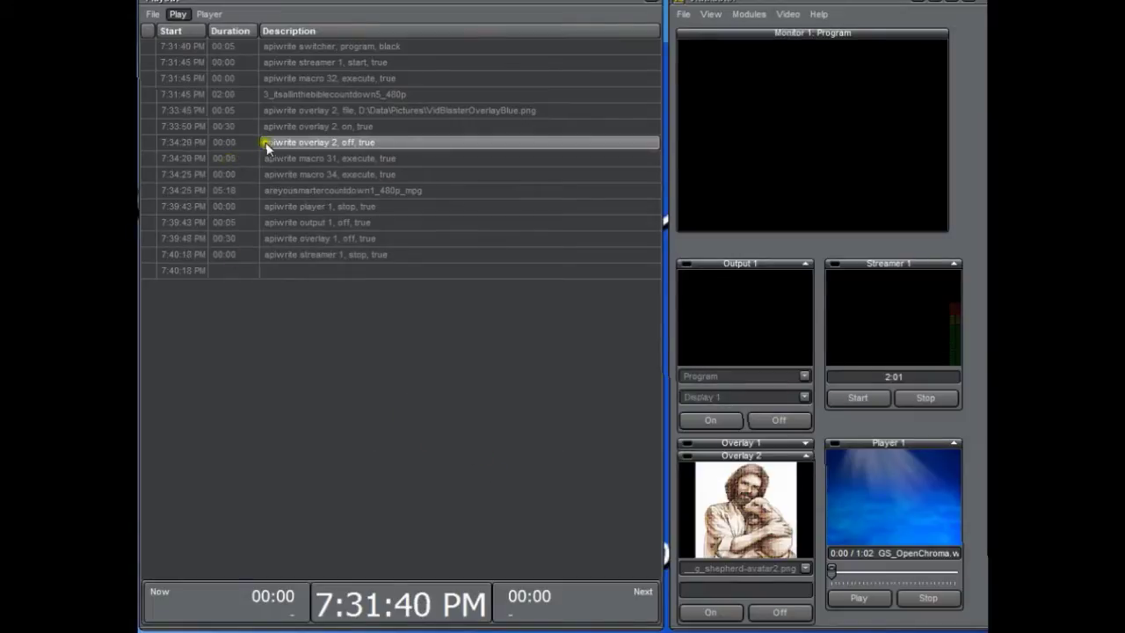
left_click(283, 95)
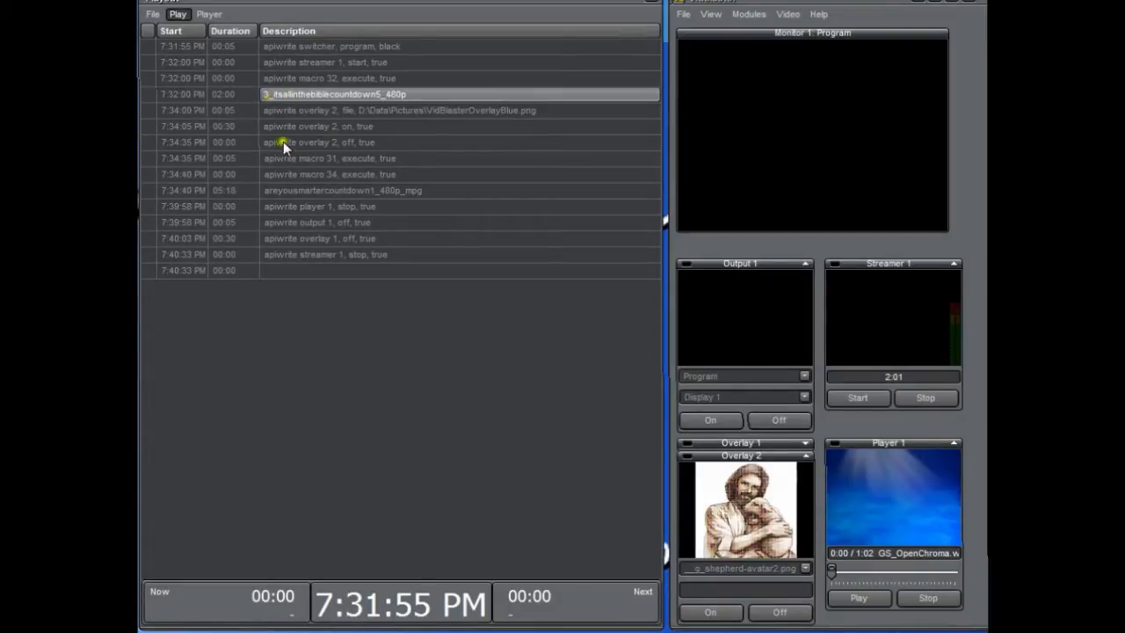
left_click(239, 93)
left_click(240, 110)
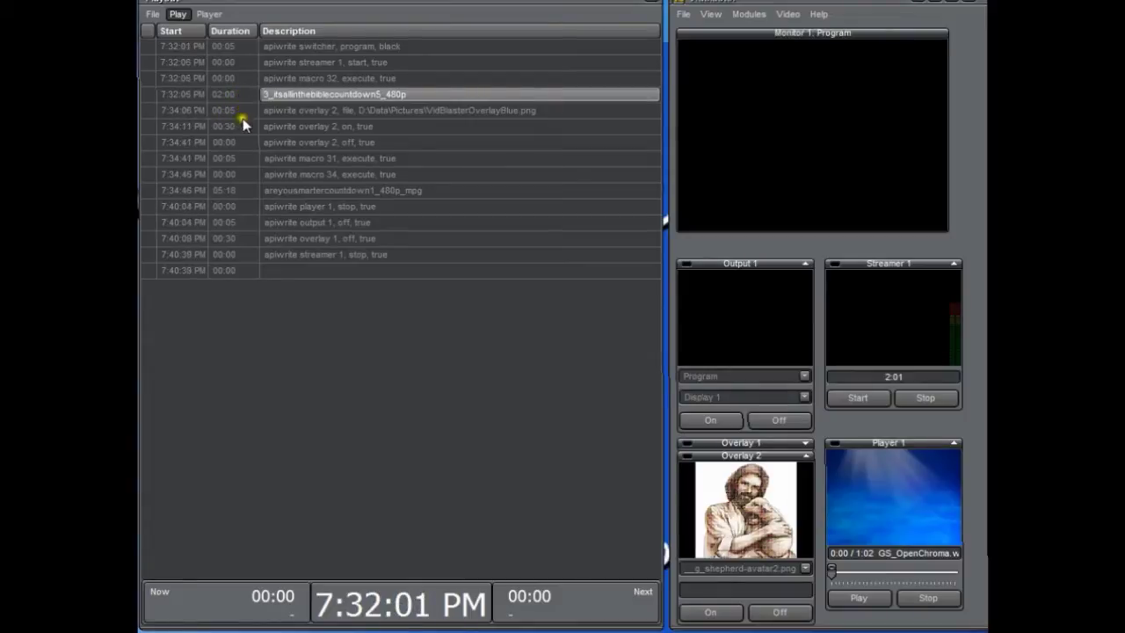
left_click(242, 94)
Set the duration of the "apiwrite overlay 2, off, true" command to 02:33
left_click(245, 142)
left_click(245, 143)
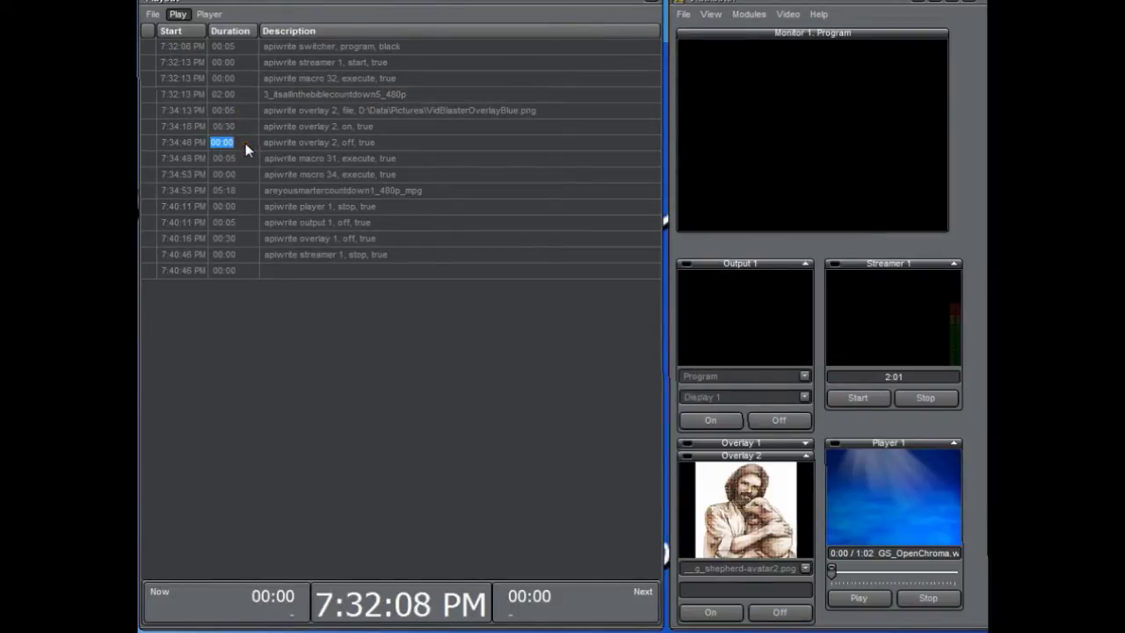
type("0")
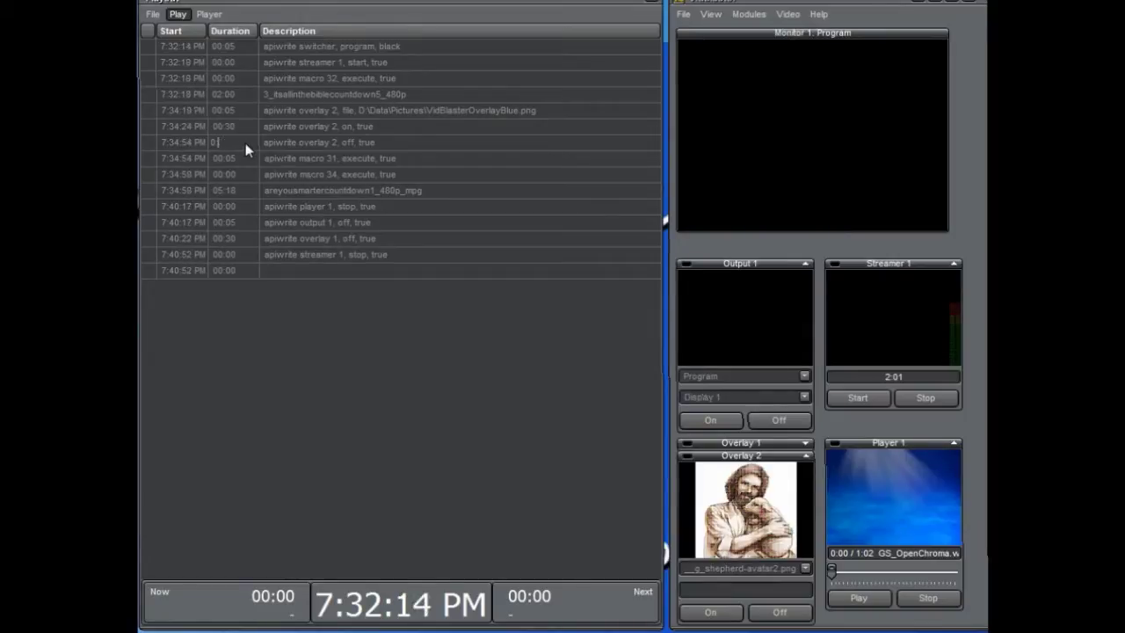
key("BackSpace")
type("2:")
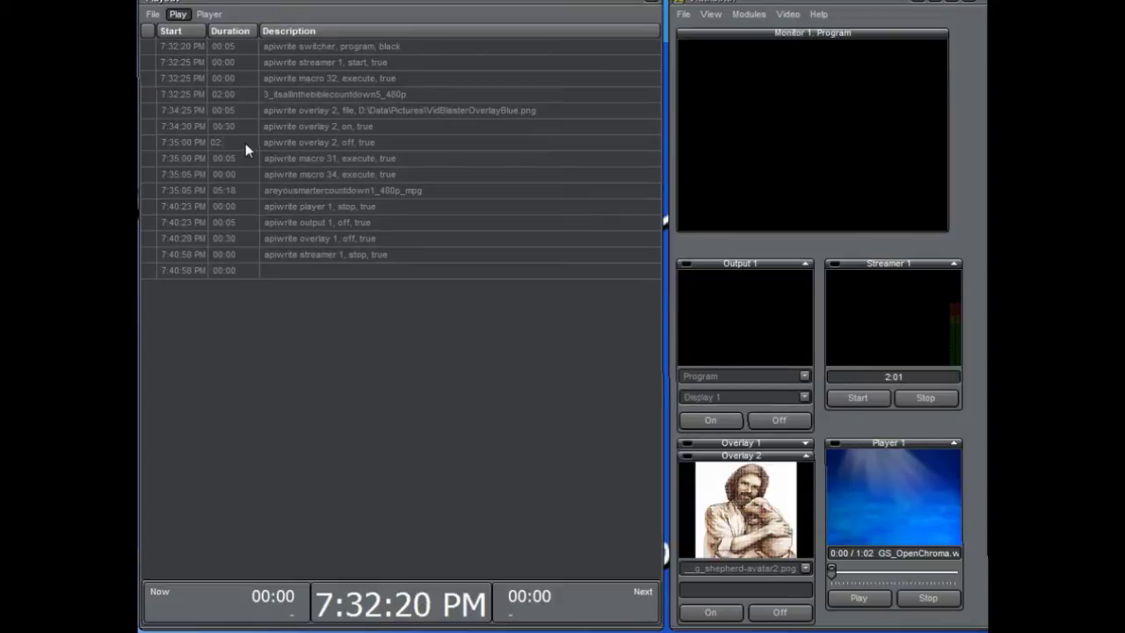
type("33")
left_click(301, 161)
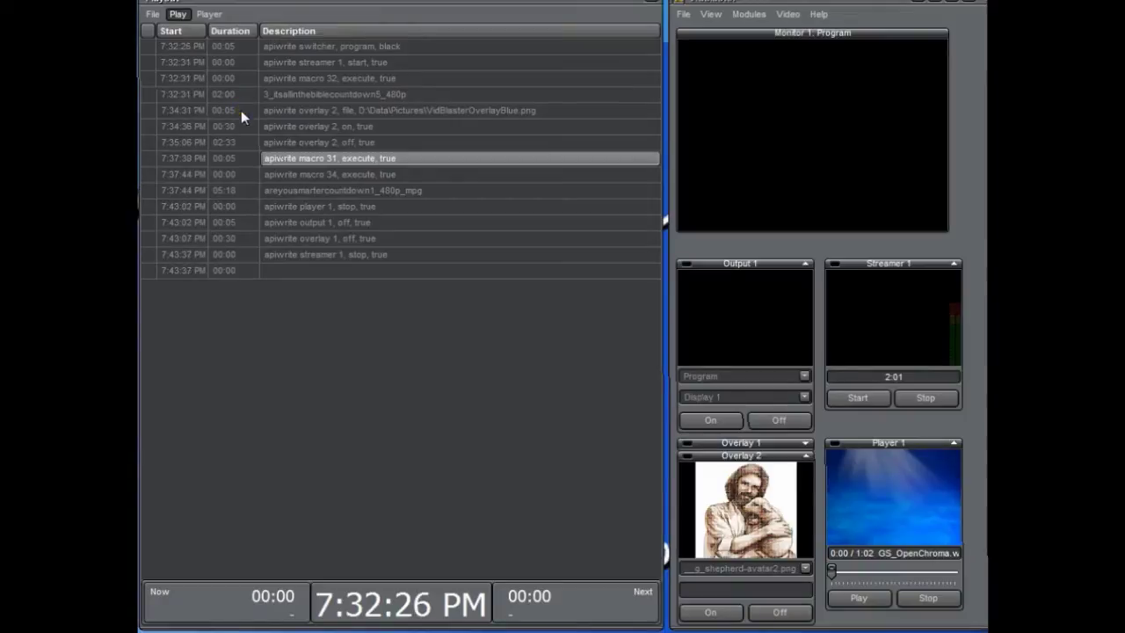
Review the playlist's entries and durations, from the first countdown video and overlay 2 commands through macro 31 to the streamer stop command
left_click(239, 118)
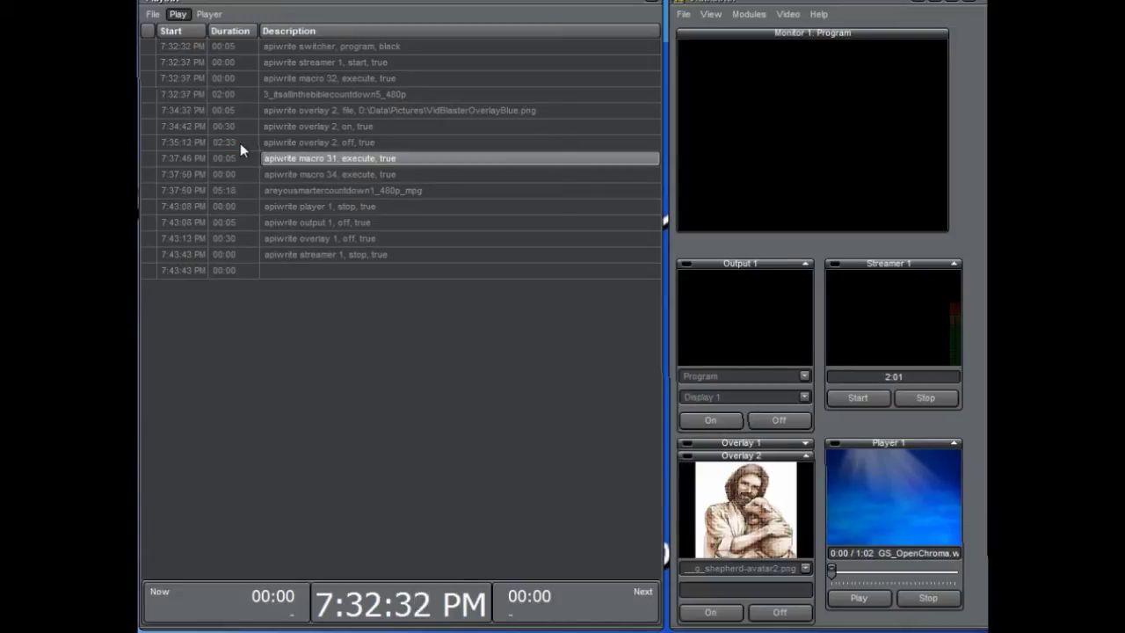
left_click(267, 82)
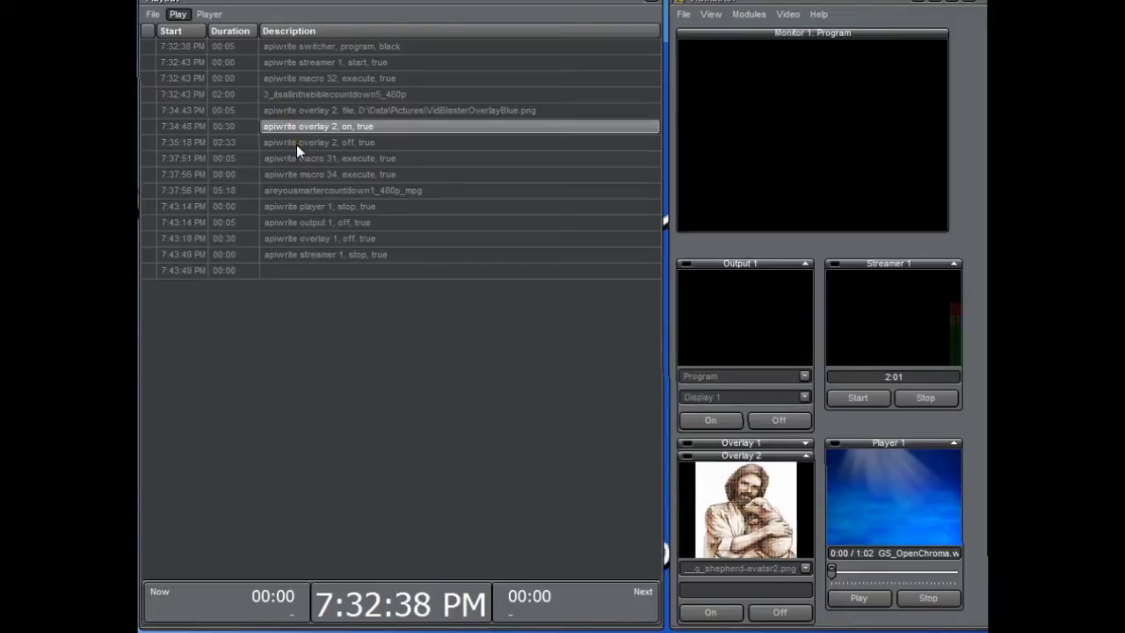
left_click(239, 147)
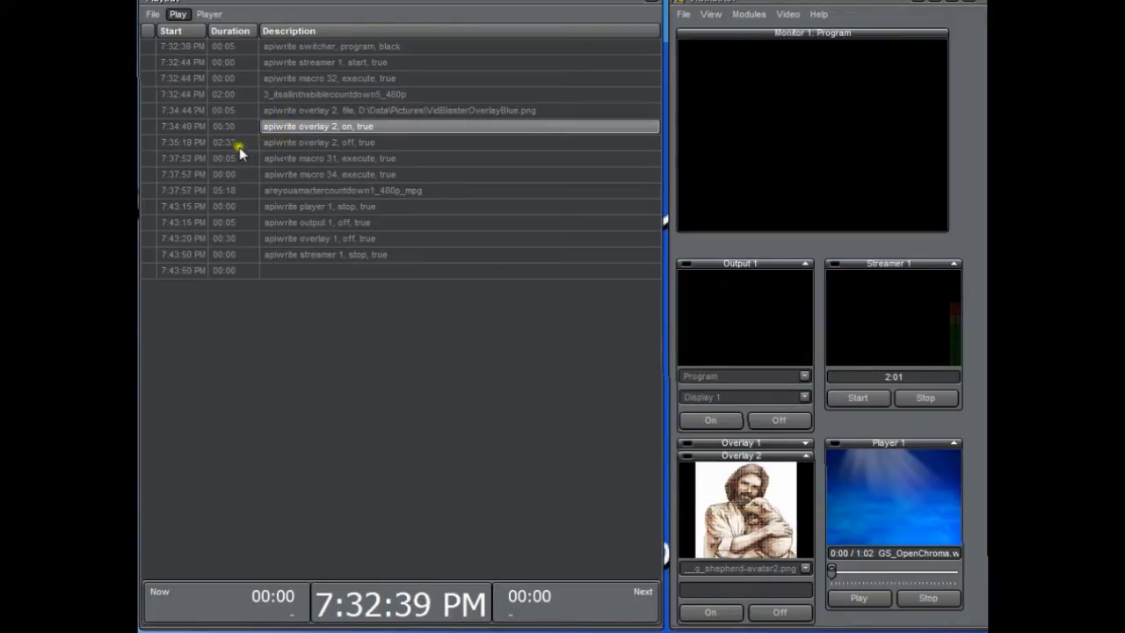
left_click(295, 166)
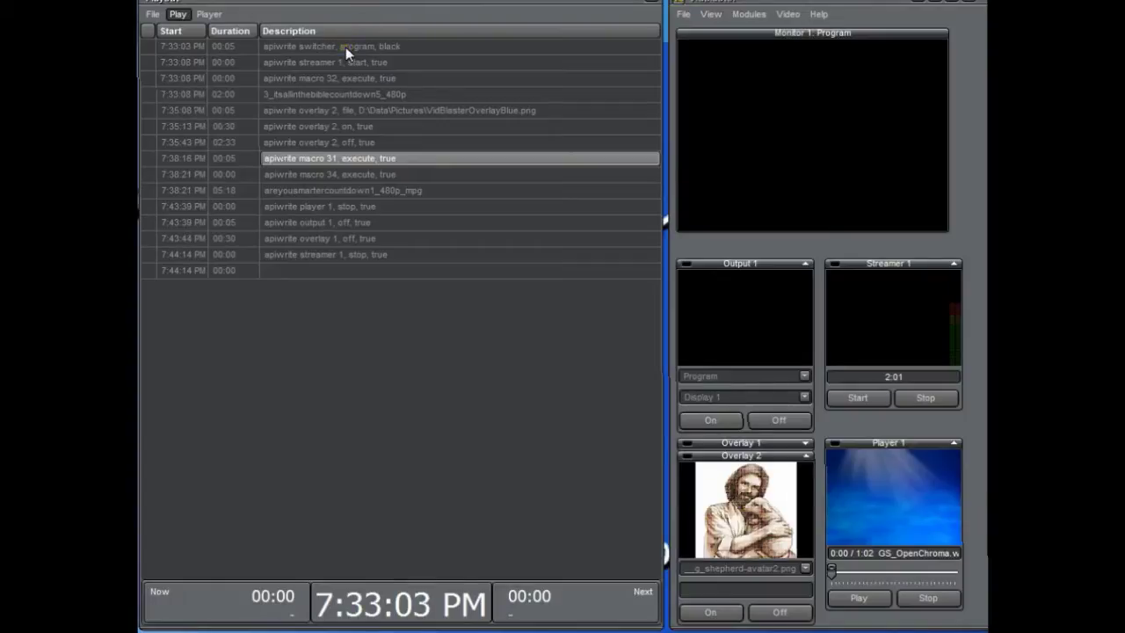
left_click(336, 95)
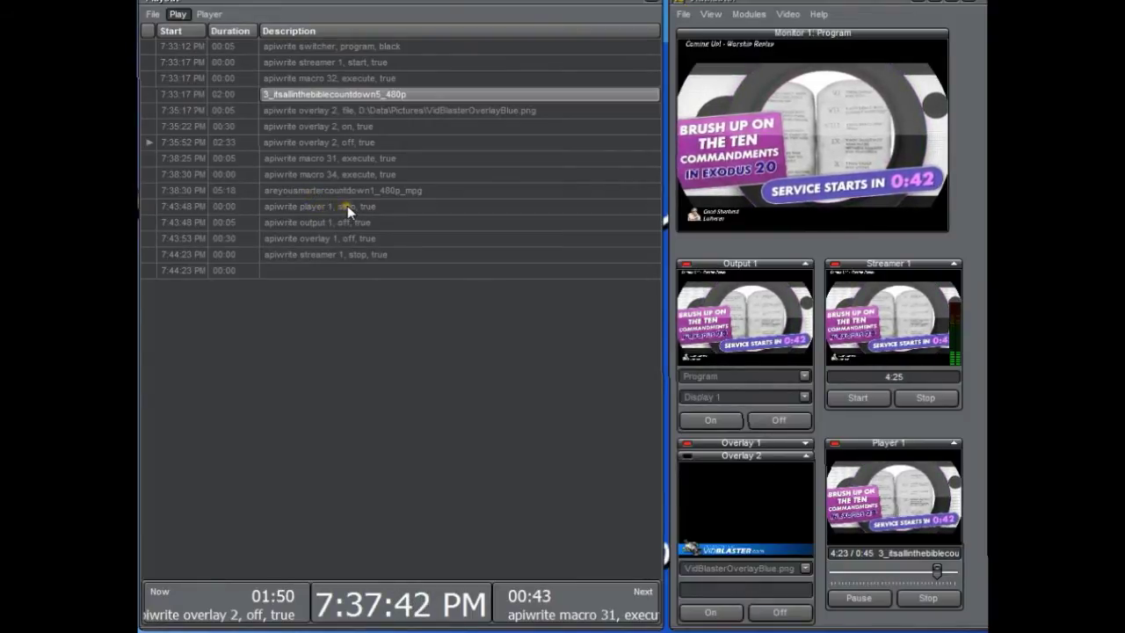
left_click(345, 256)
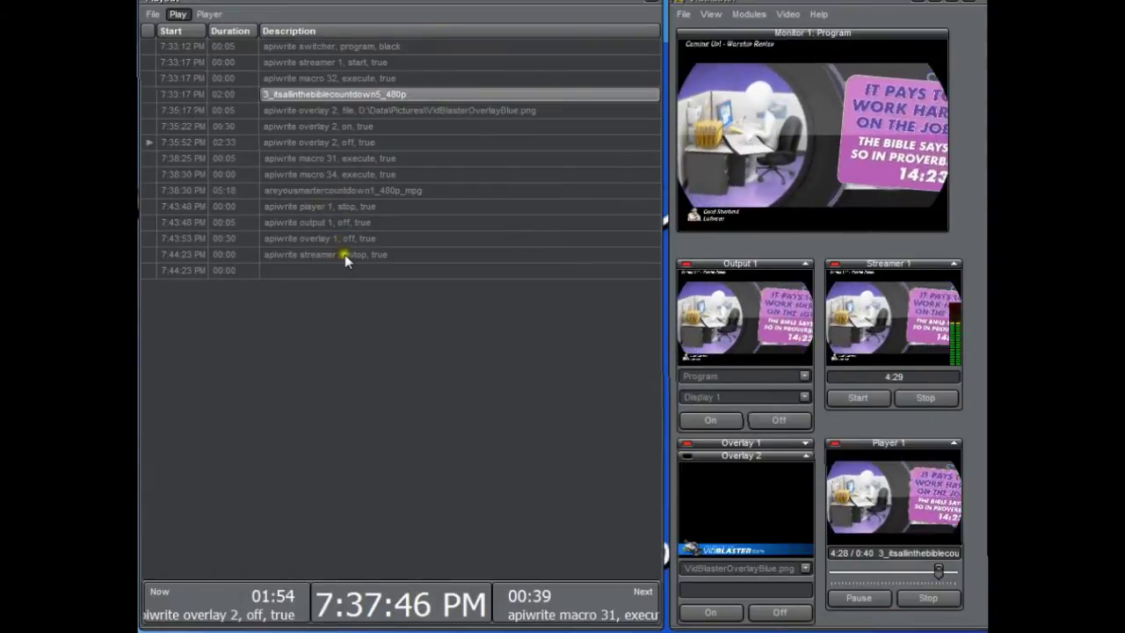
left_click(424, 299)
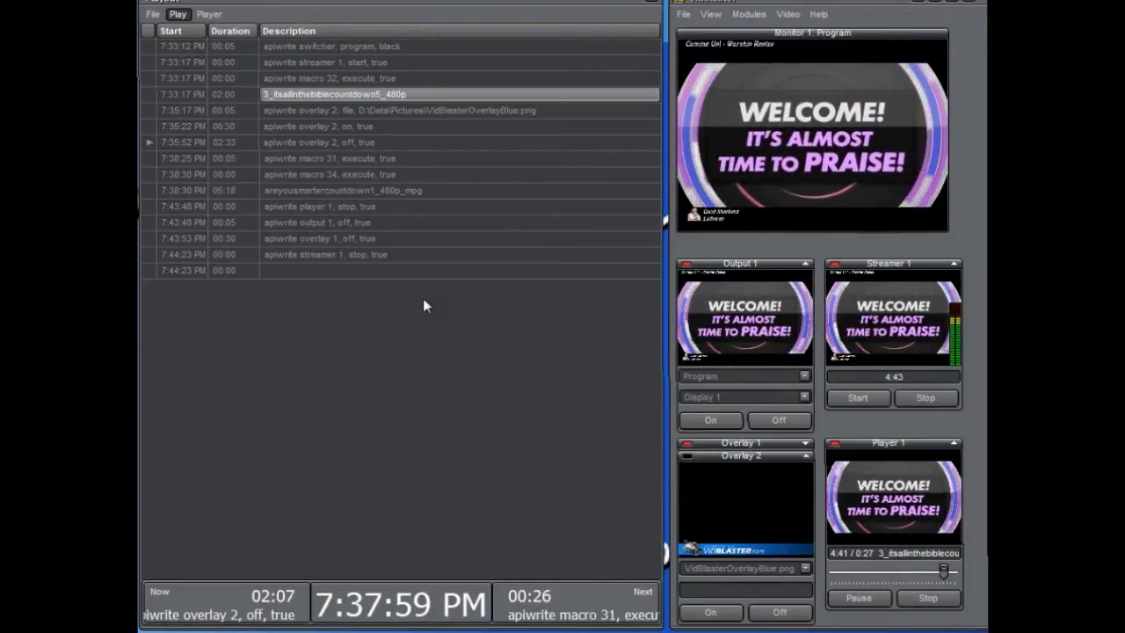
left_click(320, 158)
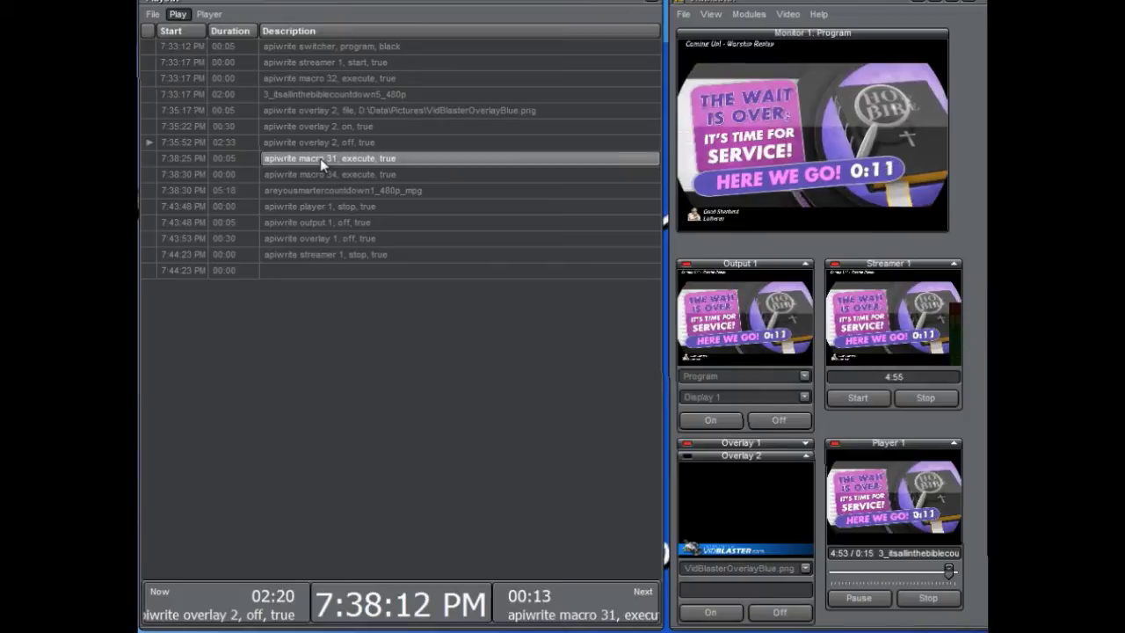
left_click(237, 159)
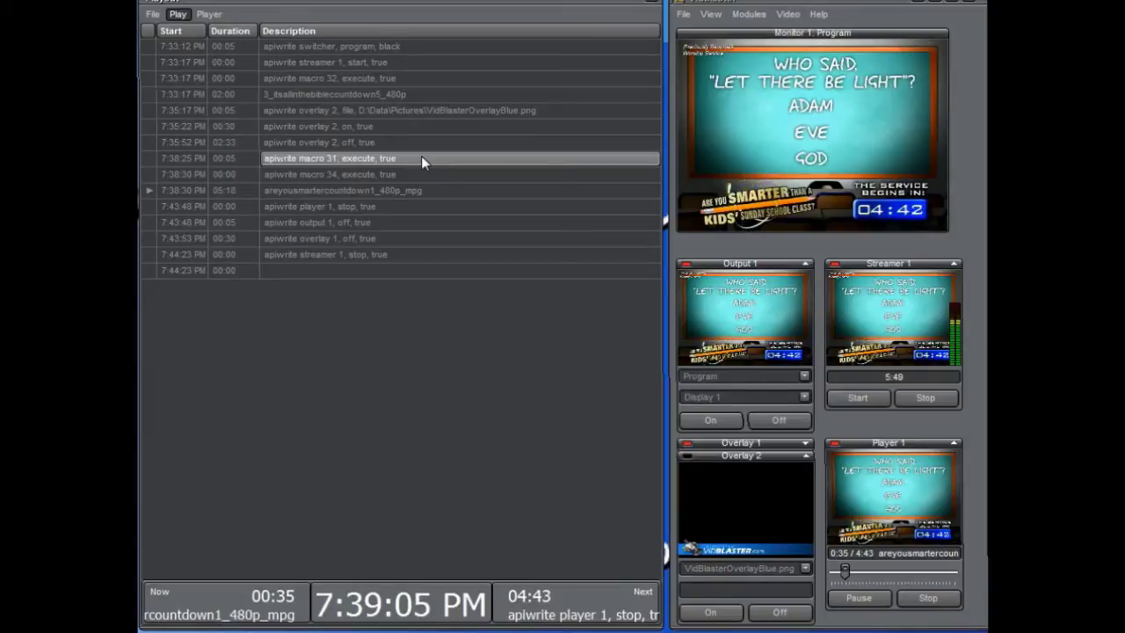
Stop the running playlist during the second countdown video
left_click(180, 14)
left_click(220, 25)
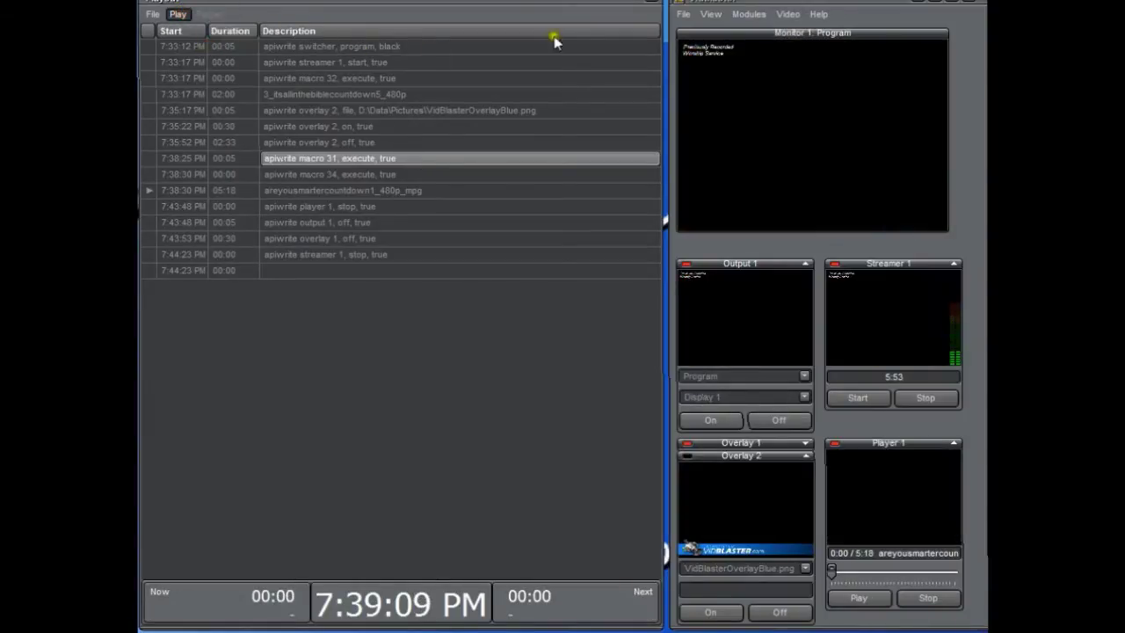